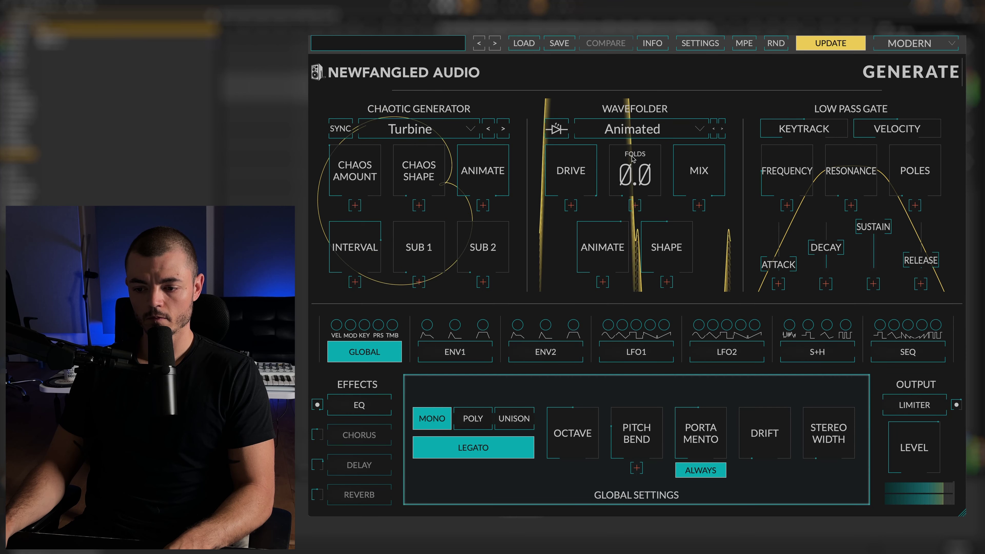
- Turn Chaos Amount down to 0% and switch the chaotic generator from Turbine to Helix
left_click_drag(356, 178, 356, 209)
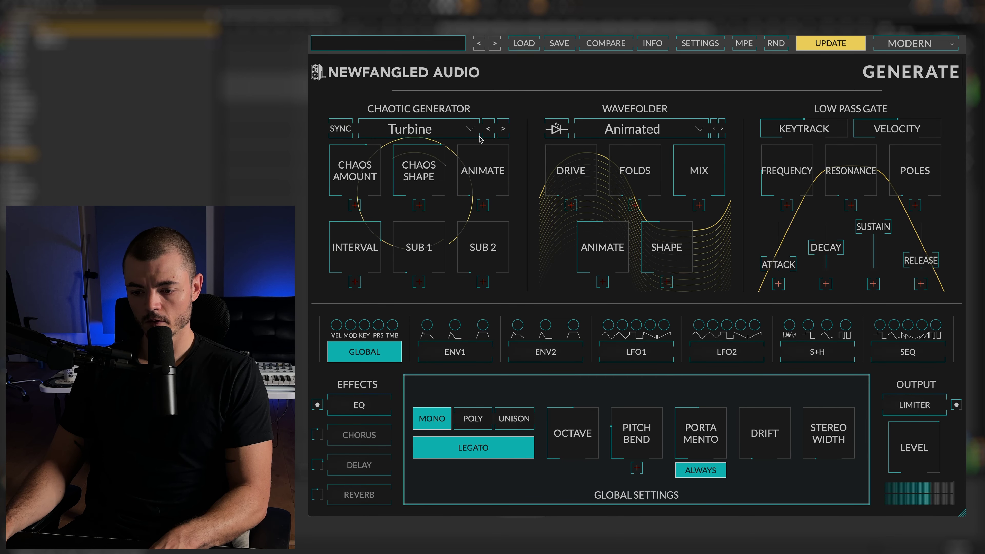
left_click(505, 133)
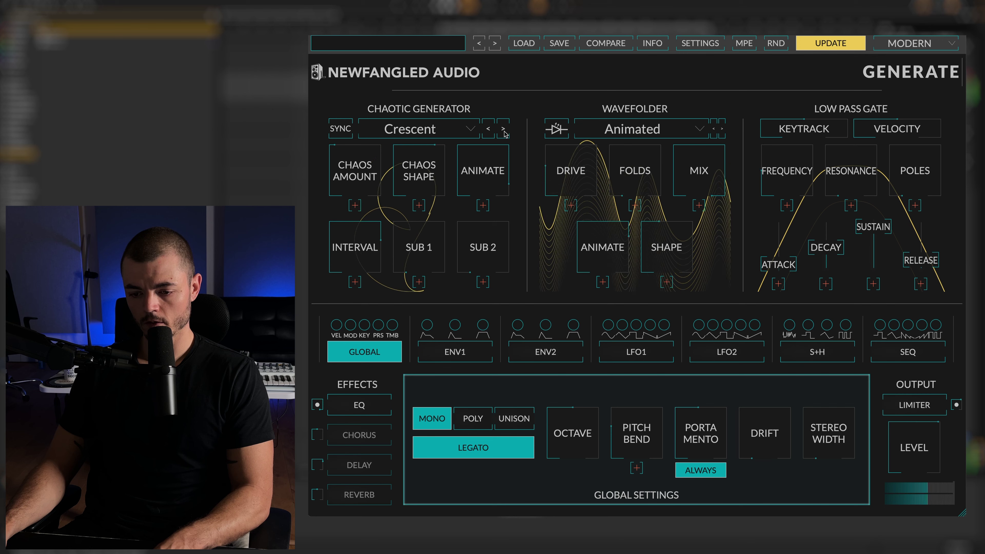
- Switch the generator to Magma, raise chaos amount, lower chaos shape, and raise gate frequency to about 1410 Hz
mouse_move(358, 166)
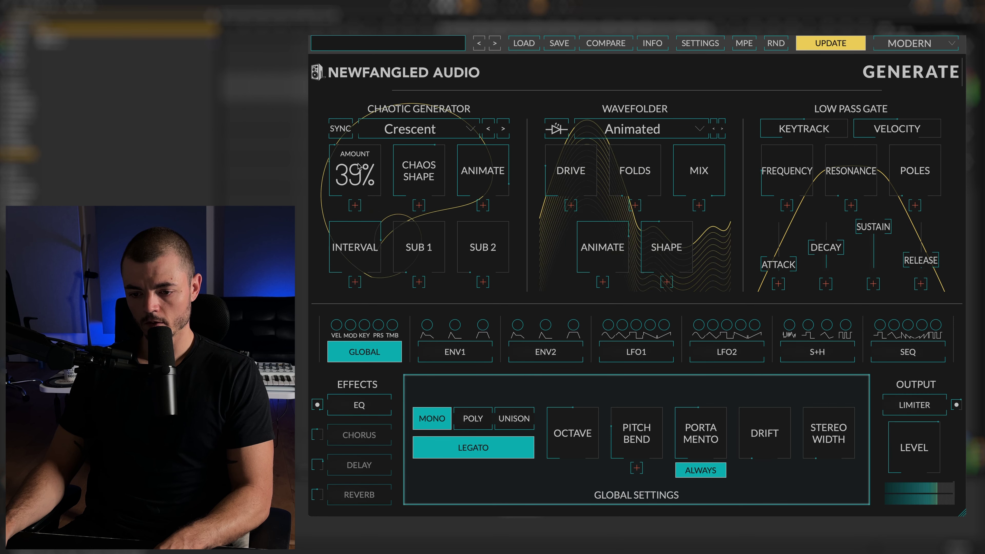
left_click(503, 129)
left_click_drag(348, 177, 398, 194)
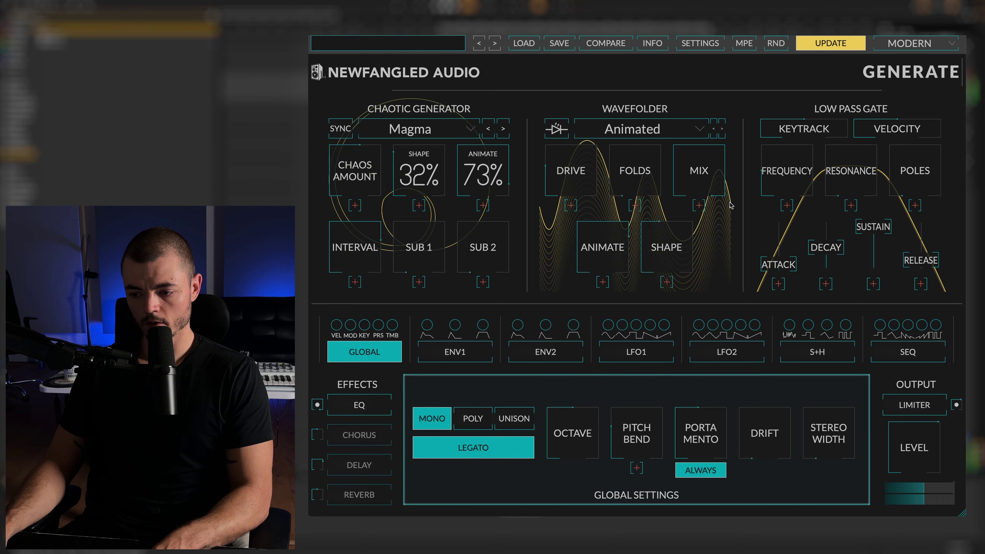
left_click_drag(799, 174, 812, 150)
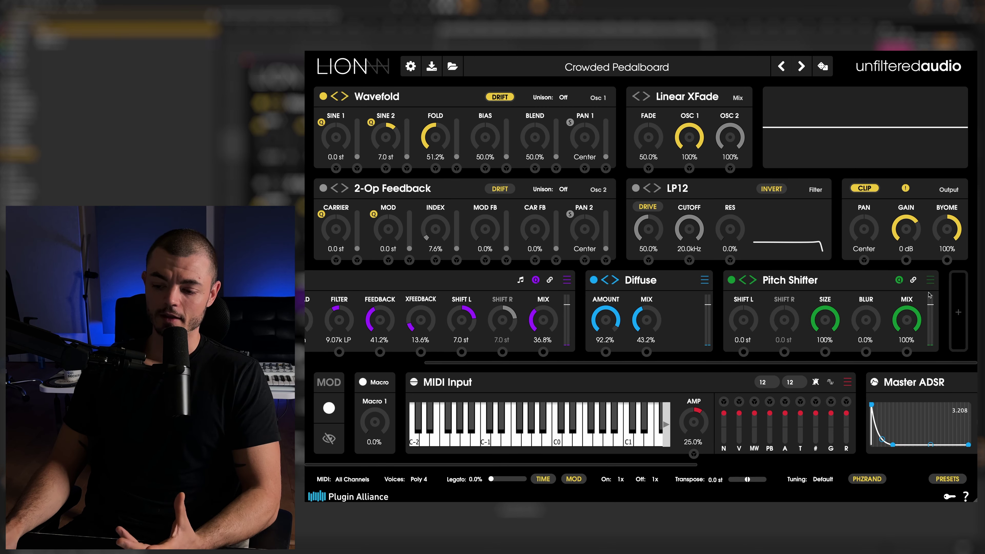
- Add a new modulator in LION and change it from Sine LFO to Chaos
scroll(667, 411, "right", 5)
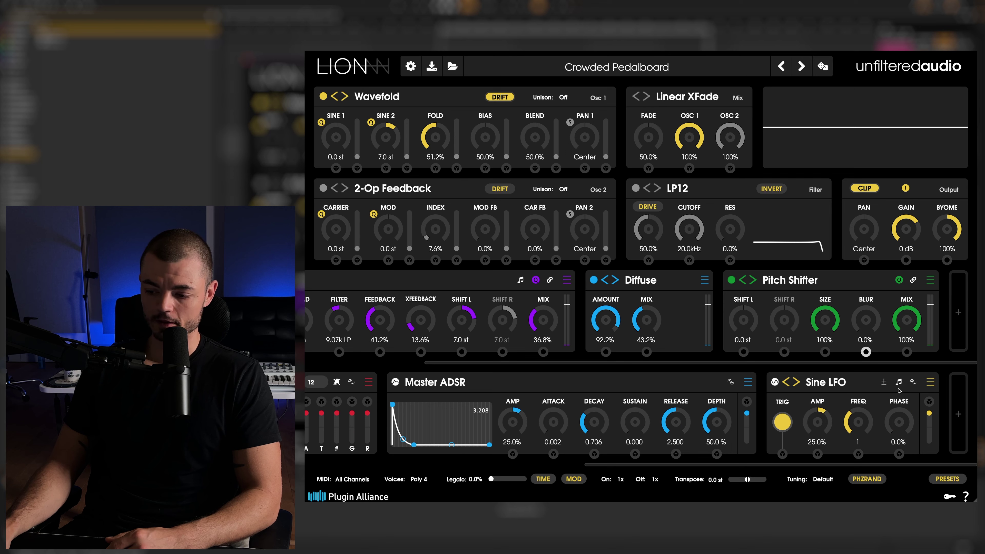
left_click(958, 414)
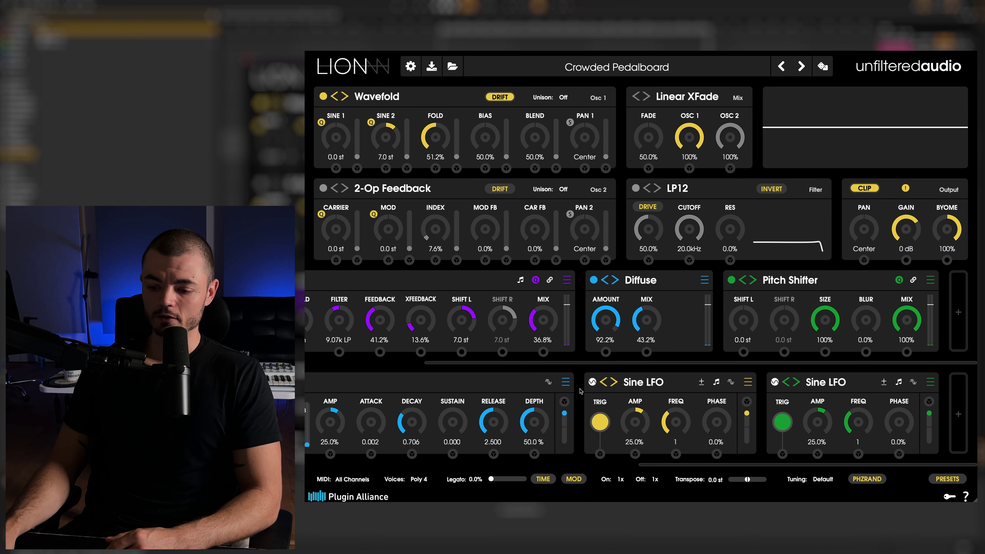
left_click(746, 382)
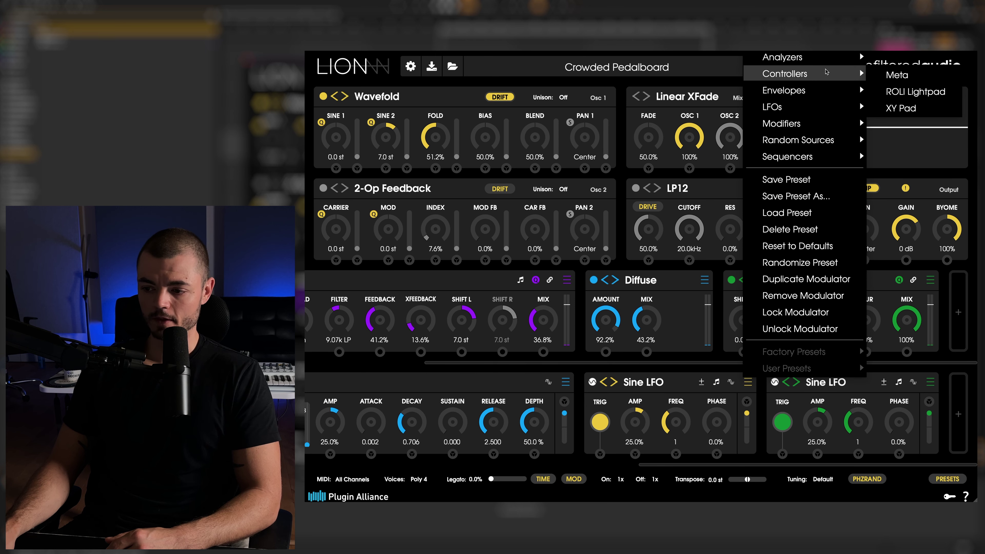
mouse_move(825, 59)
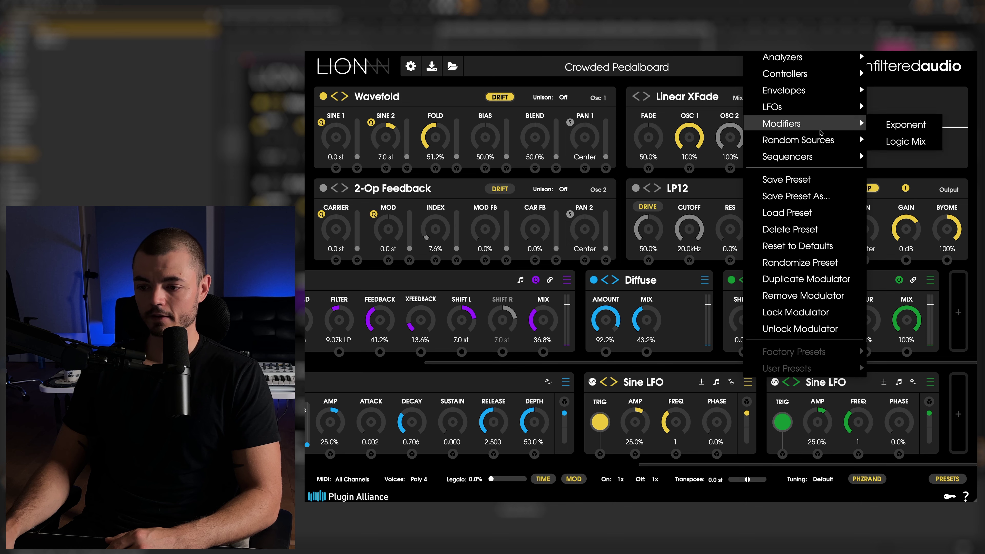
mouse_move(803, 136)
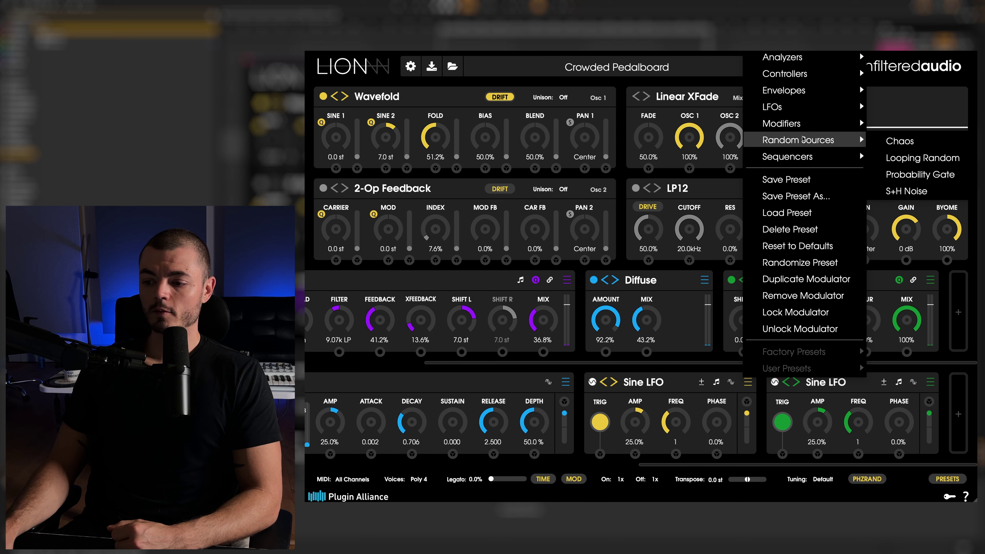
left_click(891, 143)
- Route the Chaos modulator to the CAR FB and FADE parameters
scroll(856, 438, "right", 3)
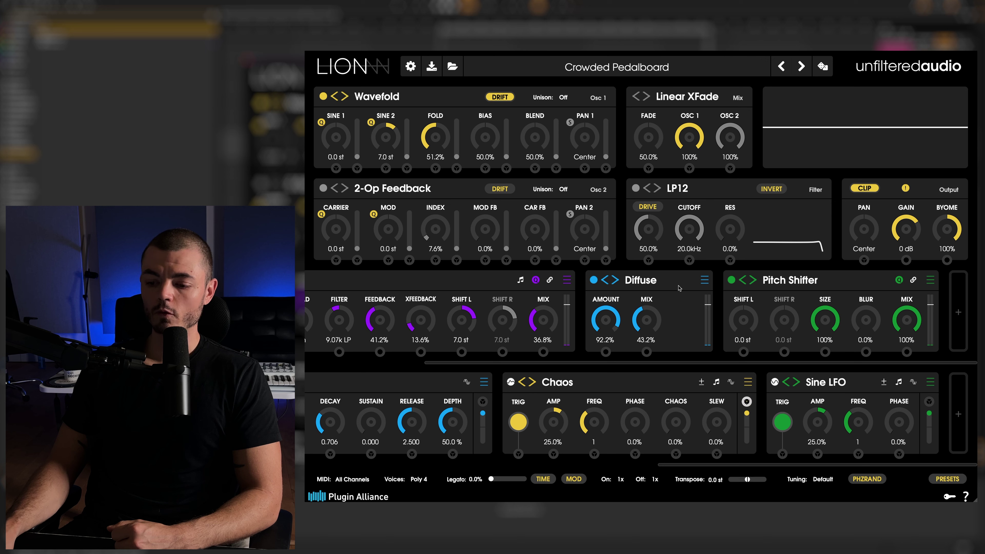
left_click_drag(535, 261, 535, 261)
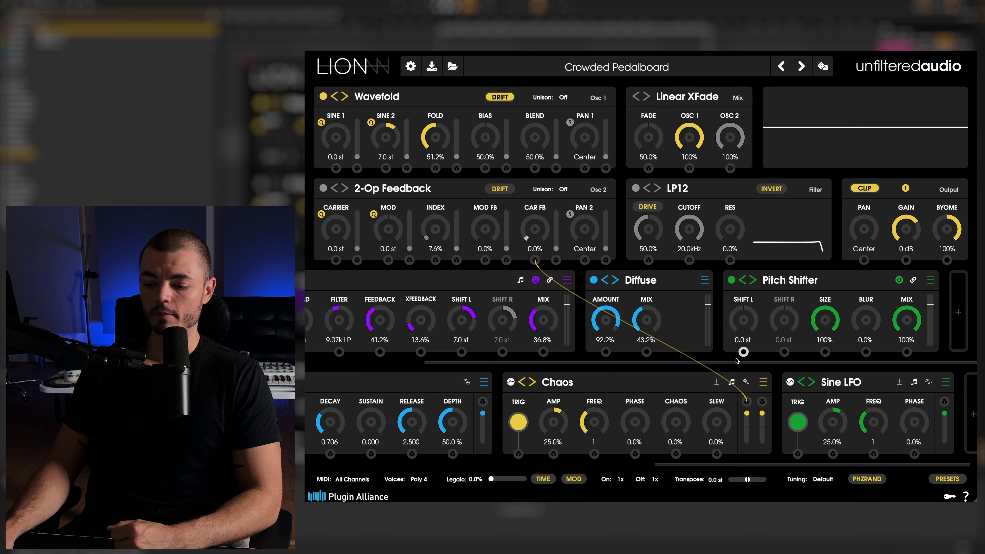
left_click_drag(652, 227, 647, 166)
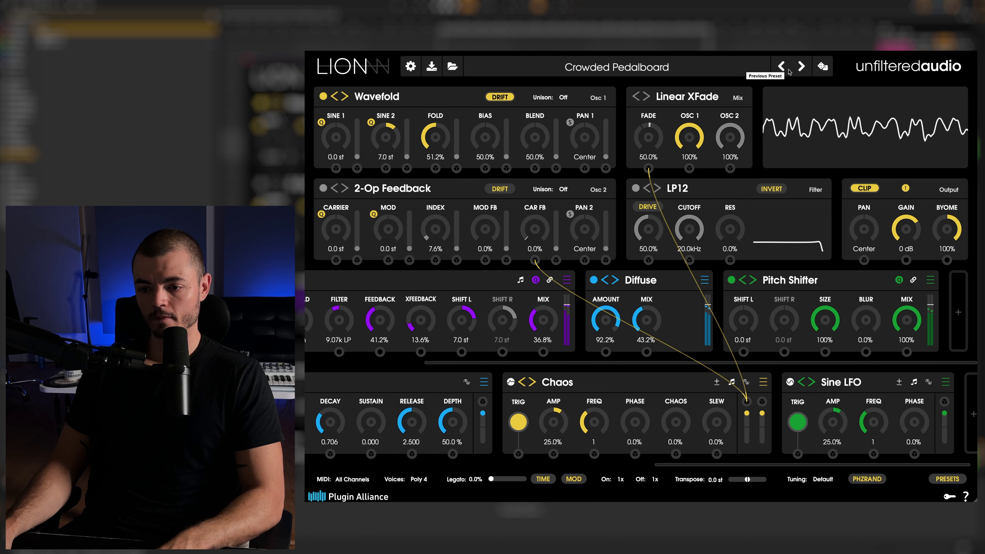
- Audition LION presets from Crystal_Castles AR to Fizzbuzz, including Berlin_Strings AR, with LP12 drive at 65.3%
left_click(802, 68)
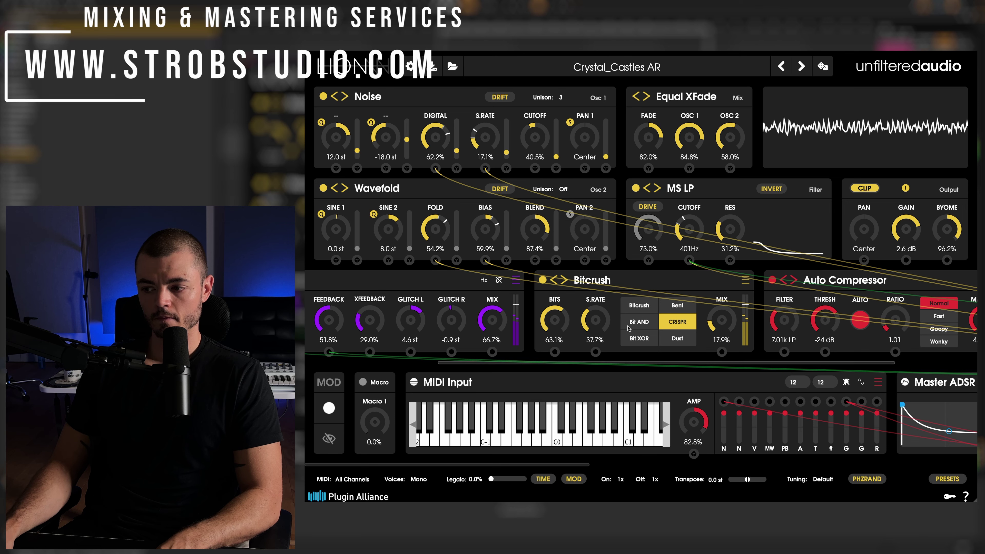
left_click(800, 68)
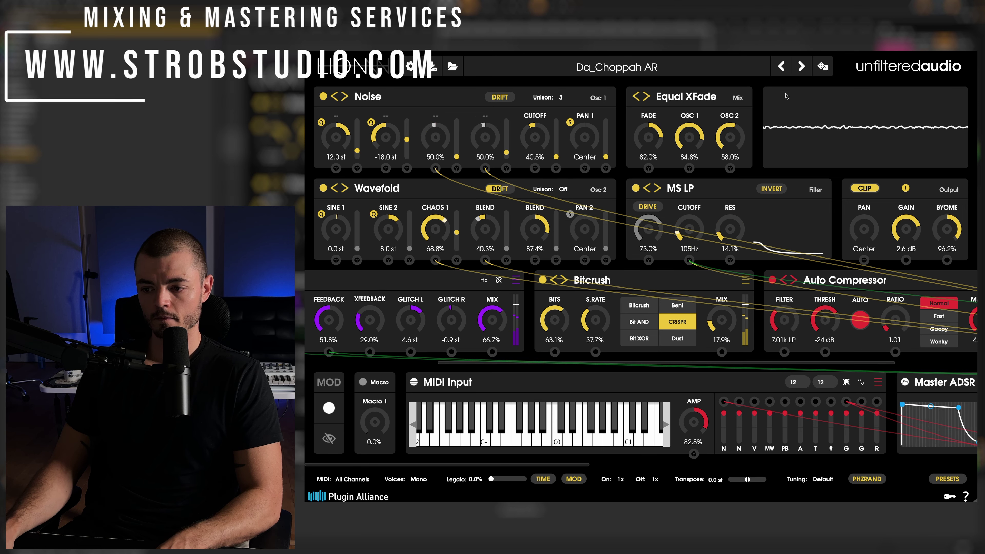
left_click(664, 73)
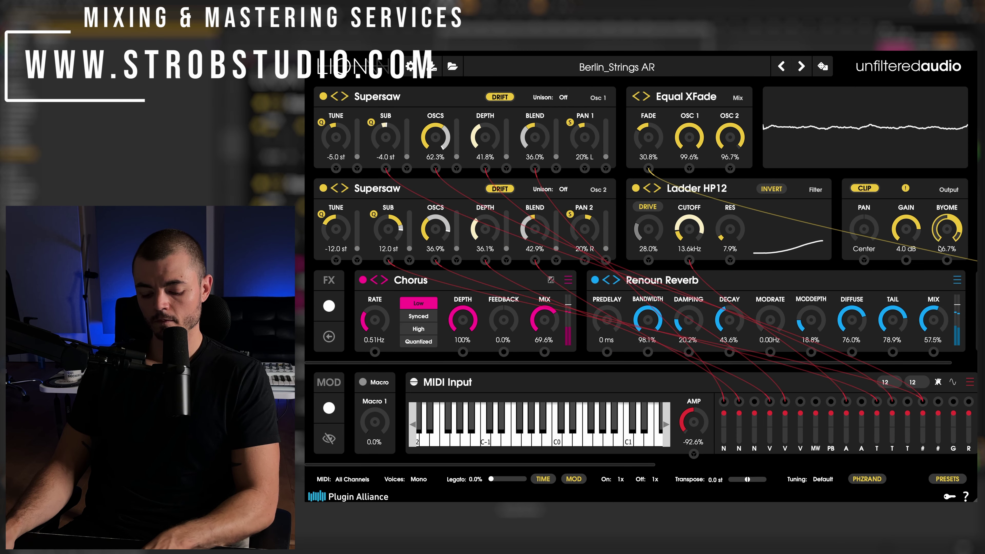
left_click(800, 67)
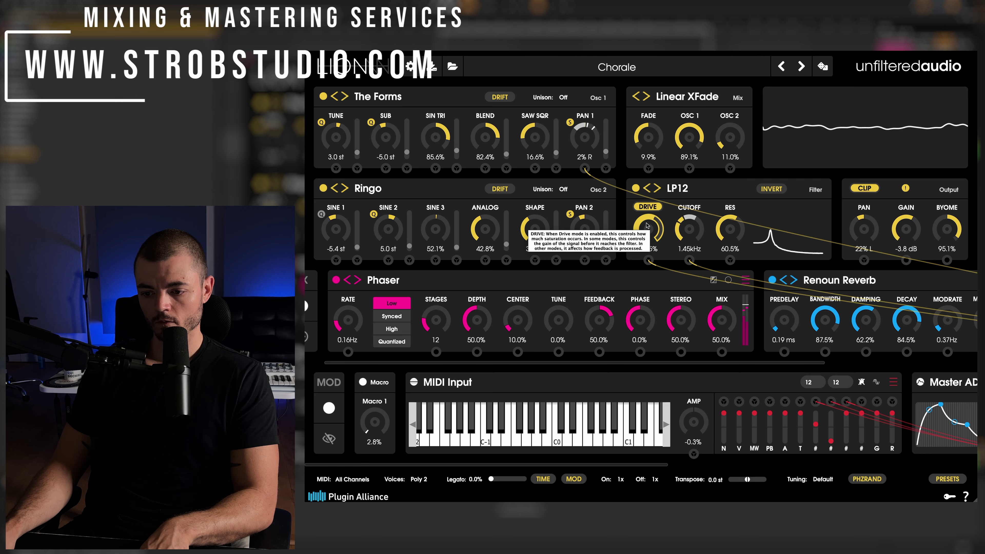
left_click_drag(653, 230, 655, 219)
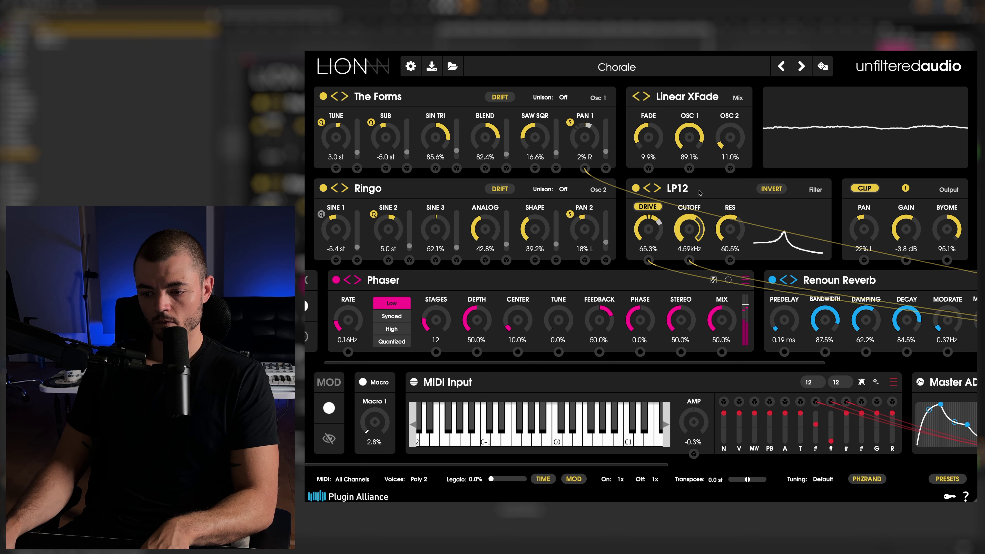
left_click(801, 69)
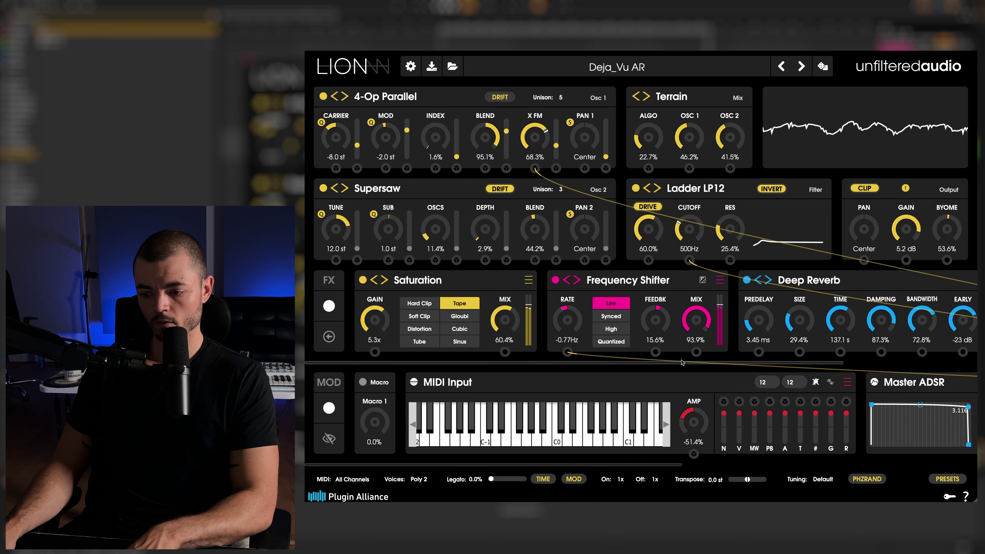
left_click(802, 67)
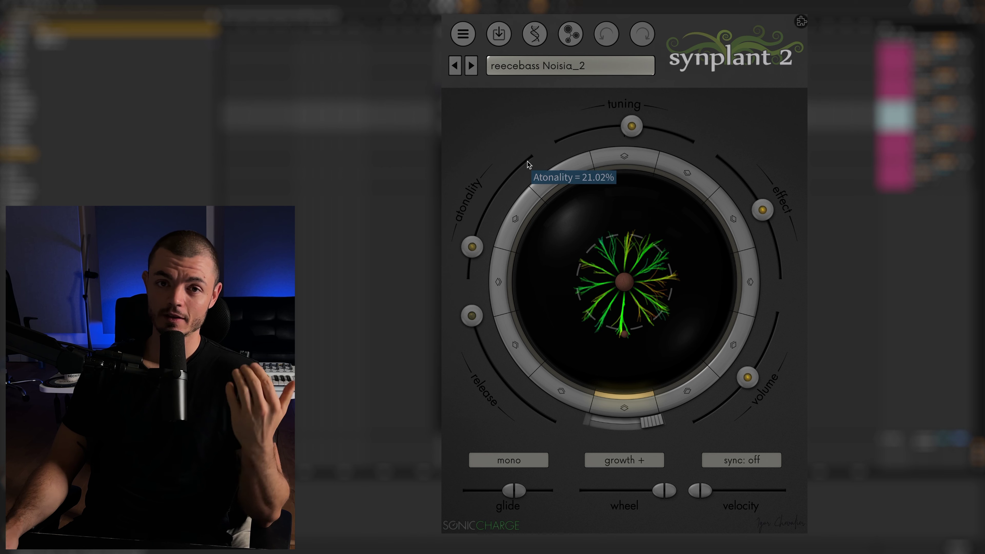
- Open Synplant 2's Genopatch and play the project to hear the 02_F4 sample
left_click(572, 29)
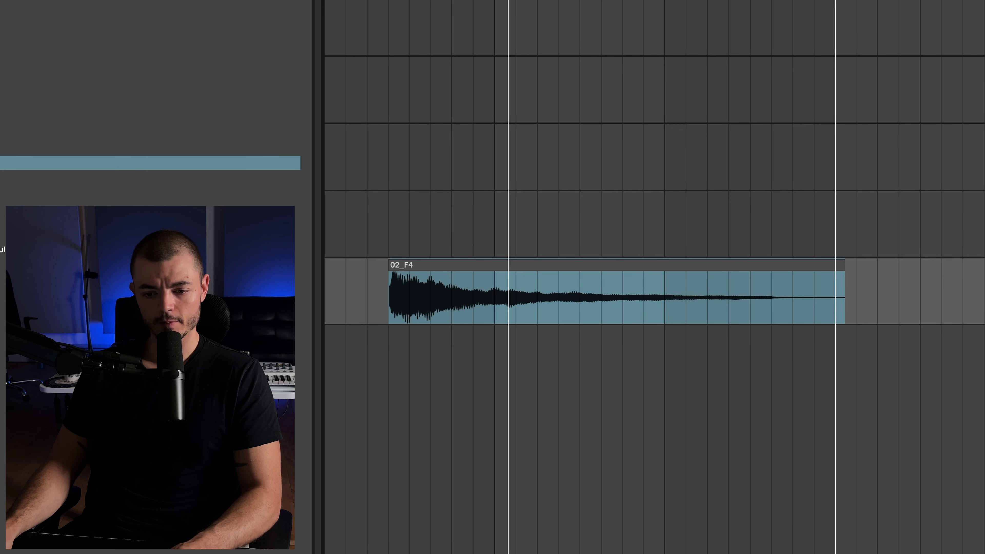
key("space")
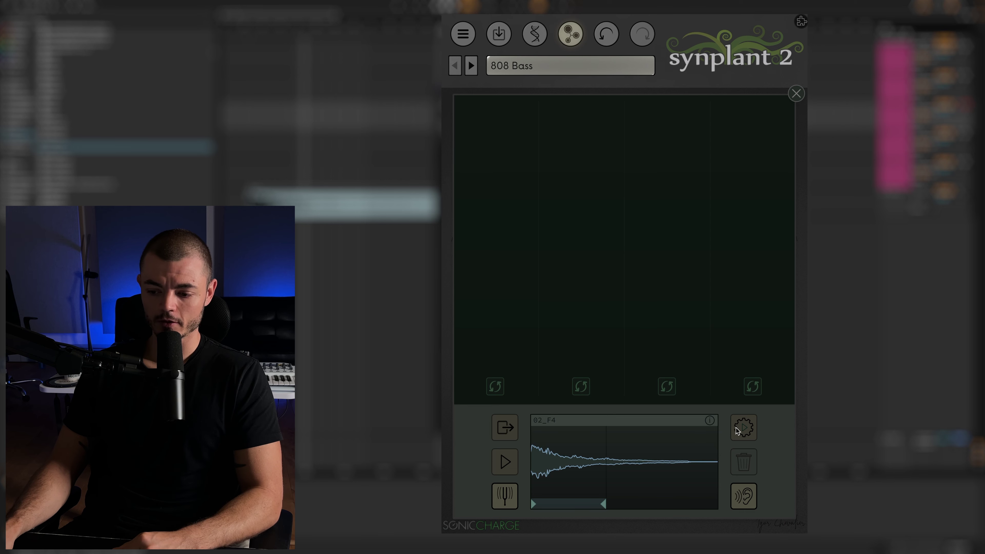
- Grow patches from the 02_F4 sample and audition variations from the green, purple, red and blue nodes
left_click(744, 428)
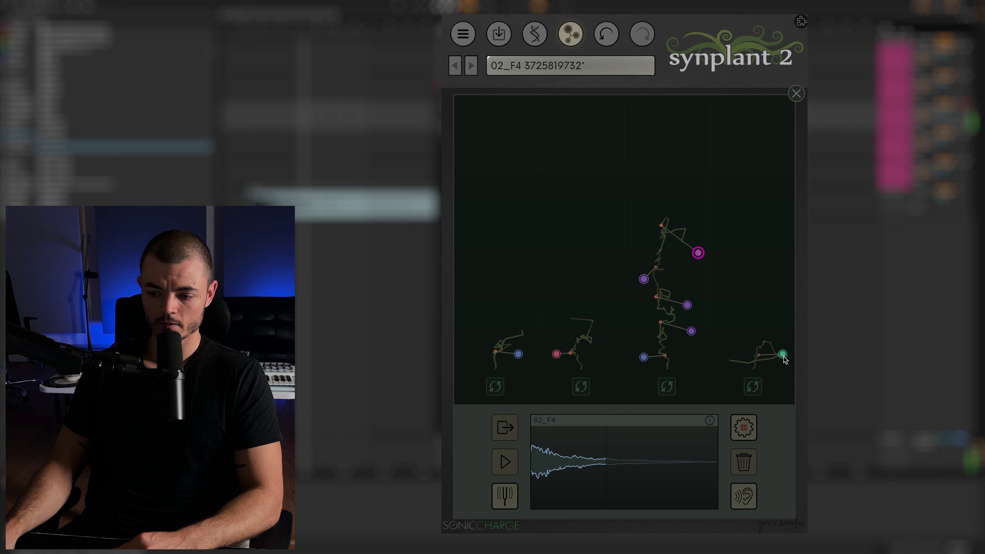
left_click(784, 356)
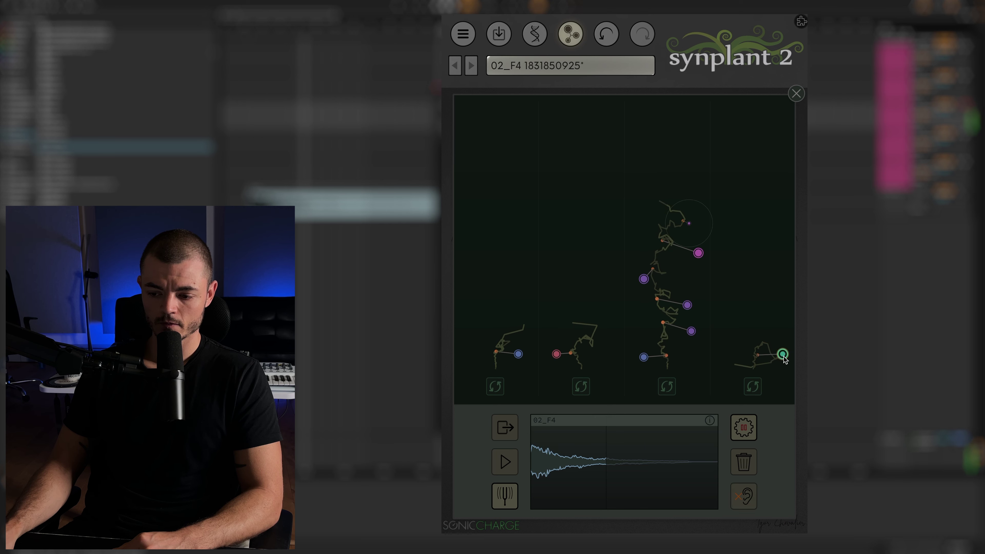
left_click(691, 332)
left_click(687, 307)
left_click(644, 280)
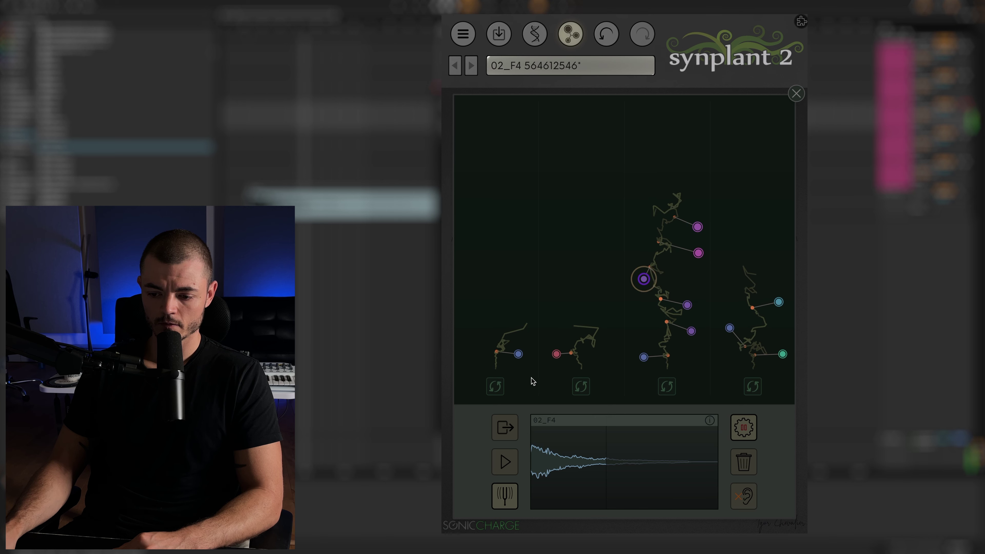
left_click(557, 355)
left_click(519, 354)
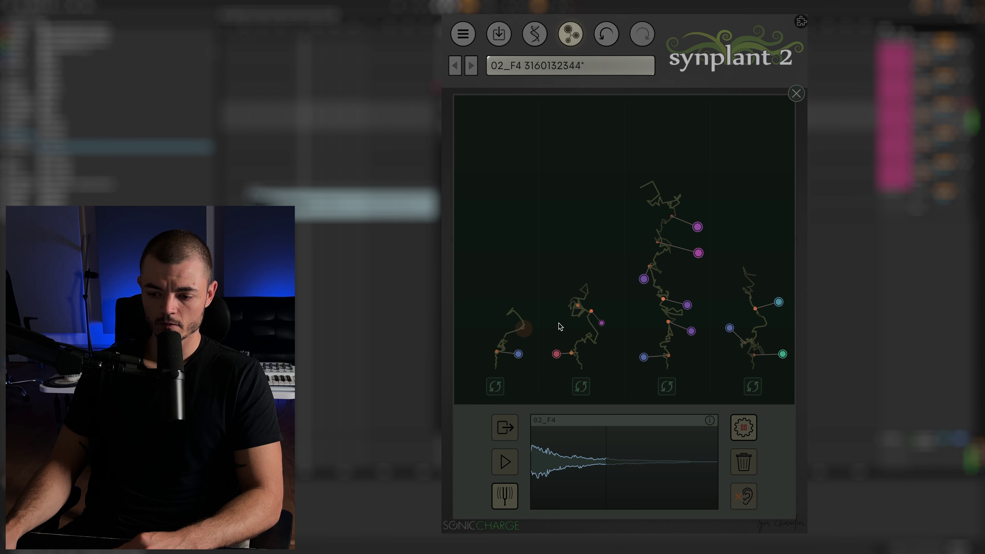
left_click(699, 255)
left_click(698, 228)
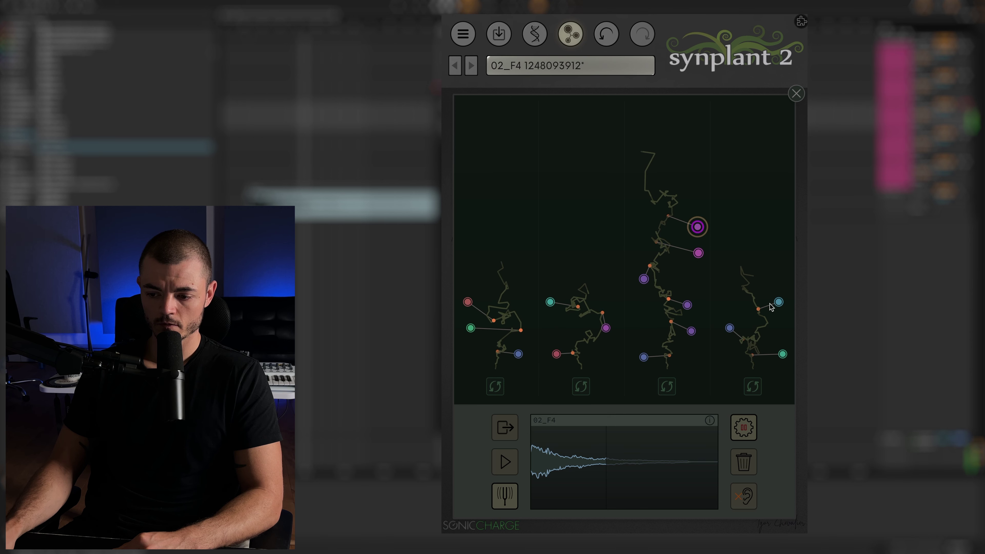
left_click(780, 302)
left_click(467, 302)
left_click(469, 330)
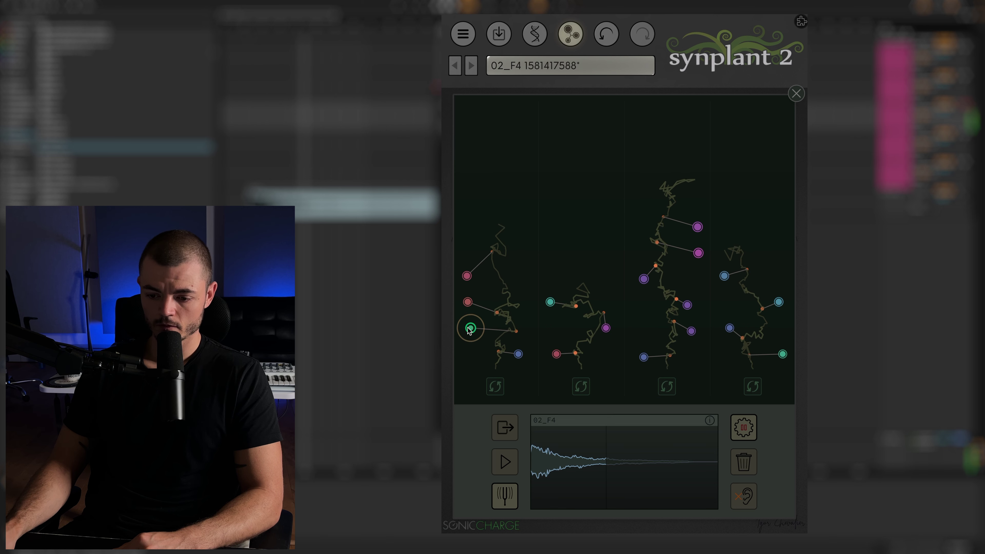
left_click(467, 303)
left_click(468, 277)
left_click_drag(468, 278, 468, 278)
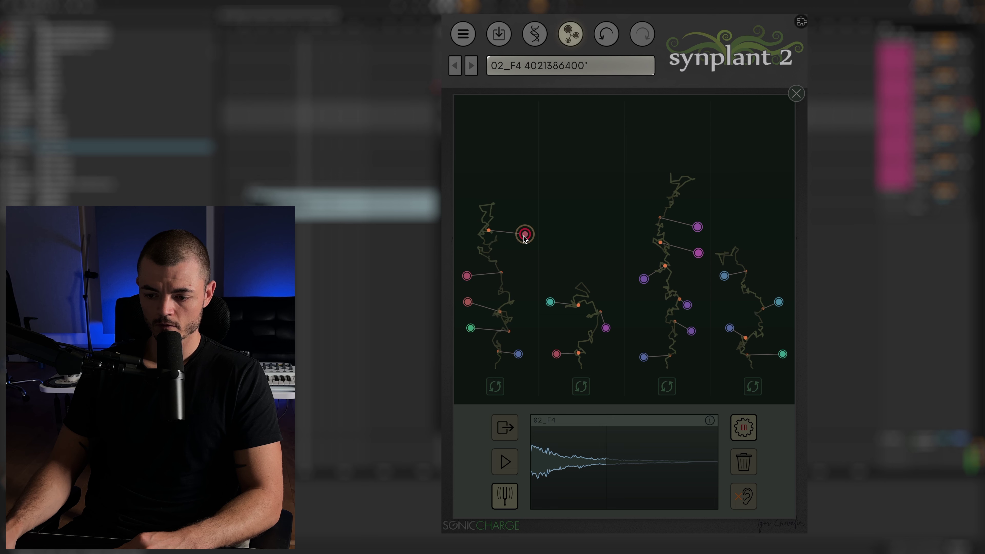
left_click(469, 303)
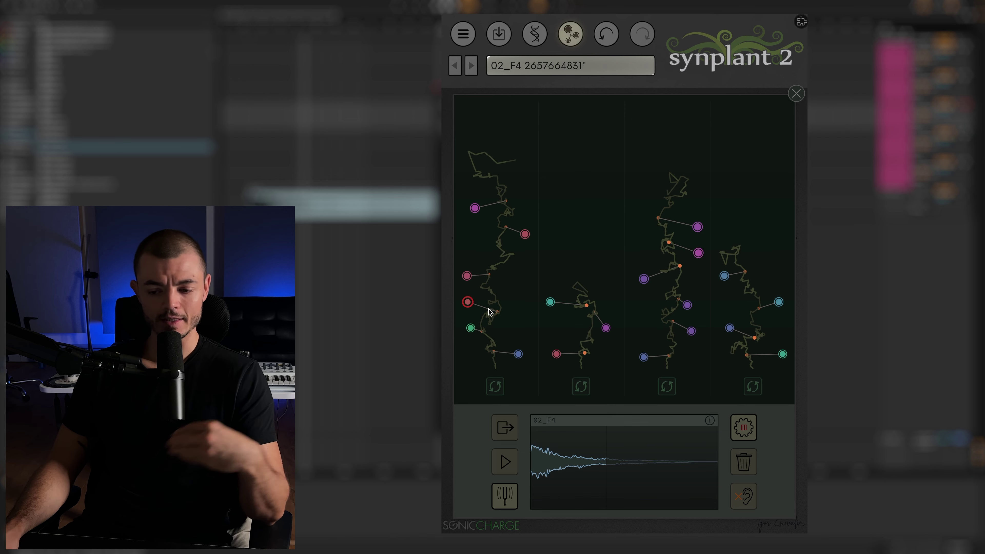
- Close Genopatch, check the DNA editor's Oscillators section, then return to the main plant view
left_click(797, 93)
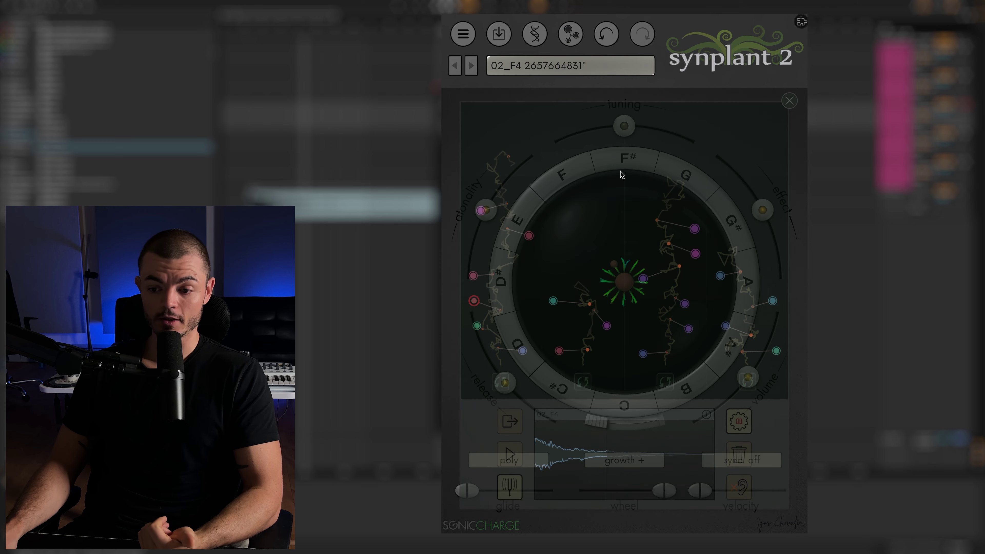
left_click(535, 35)
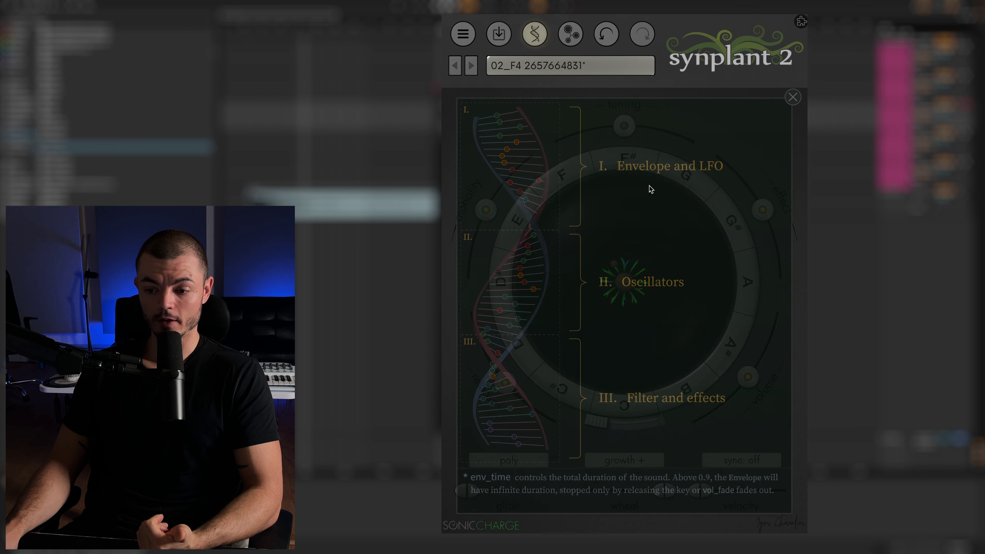
left_click(607, 306)
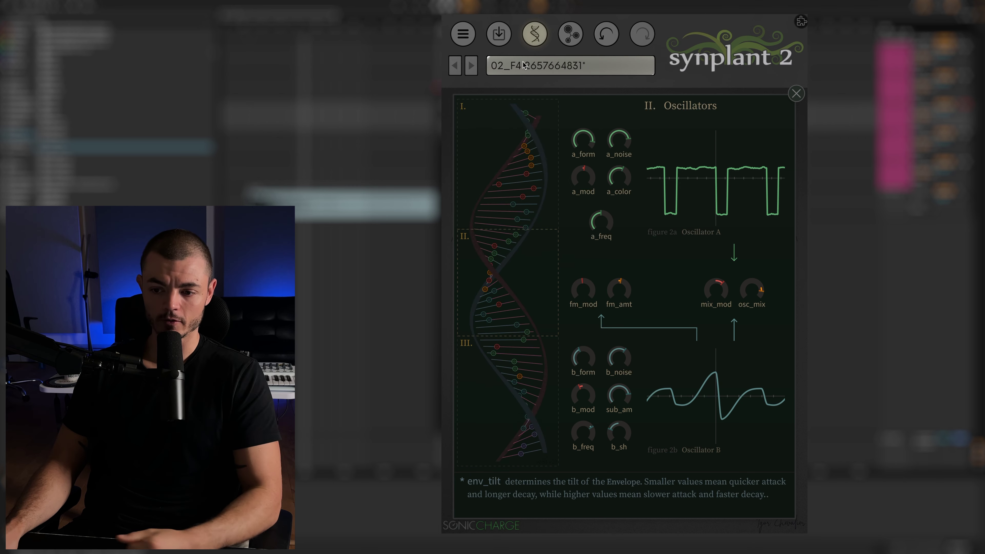
left_click(572, 37)
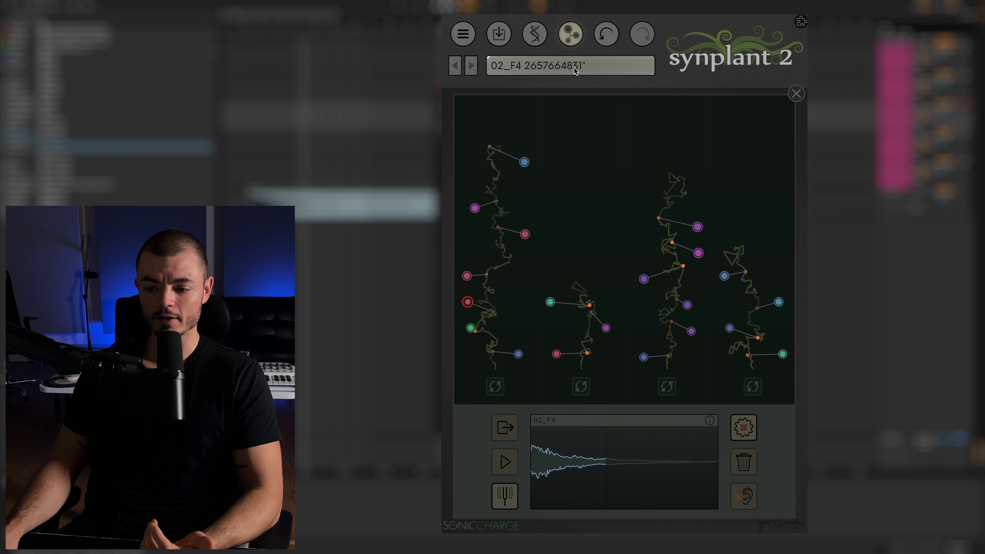
left_click(573, 35)
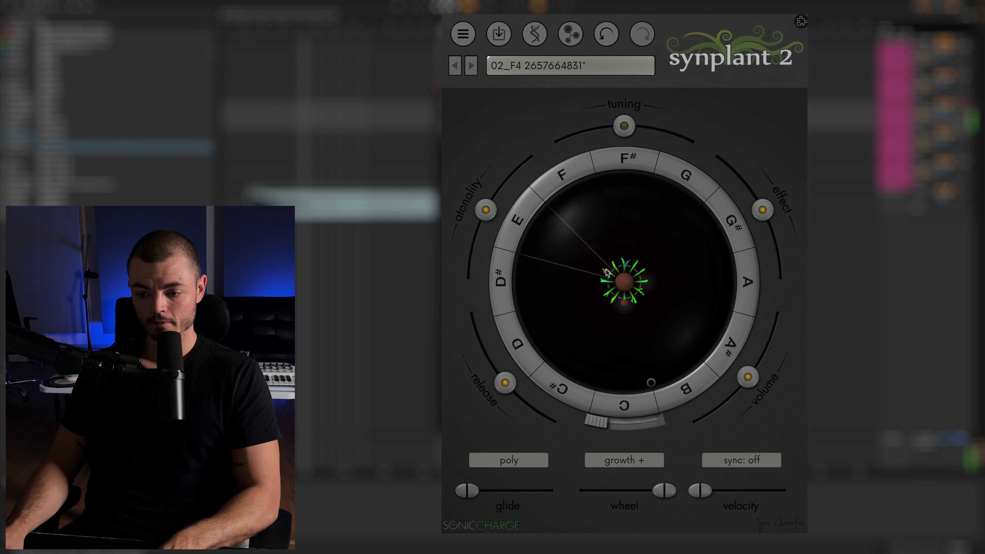
- Grow an upper-left branch, switch the ring to layers, lengthen the upper-right branch, and adjust atonality
left_click_drag(593, 251, 586, 252)
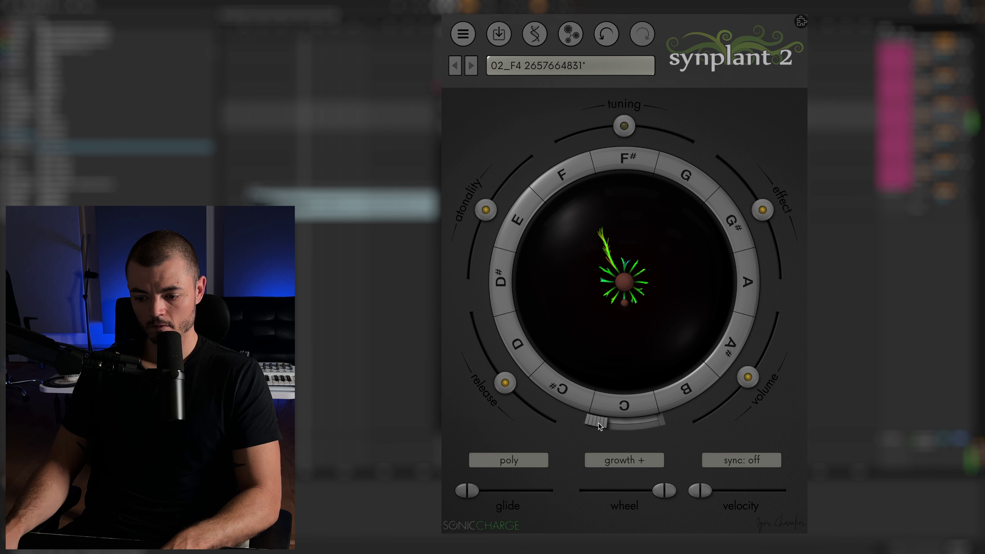
left_click_drag(599, 426, 732, 421)
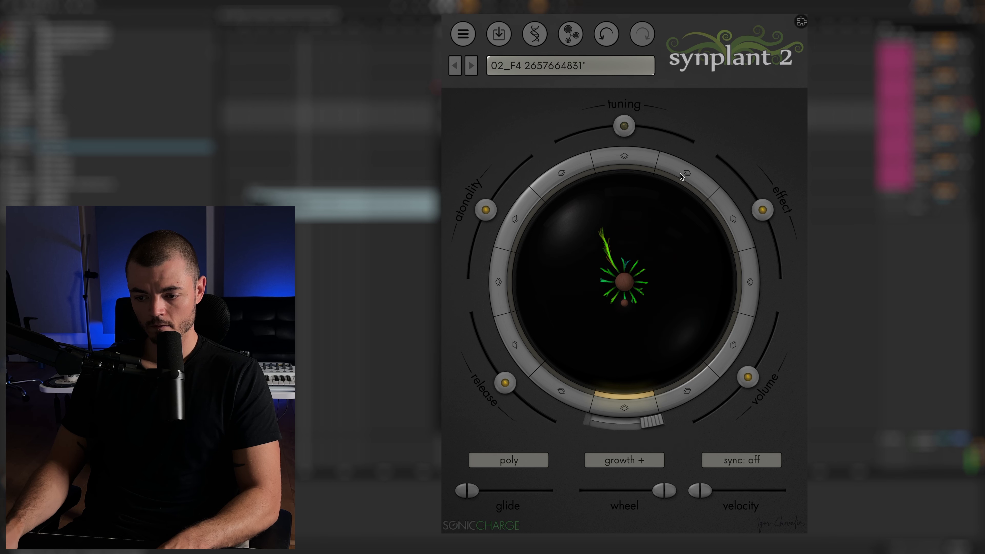
left_click_drag(694, 207, 662, 237)
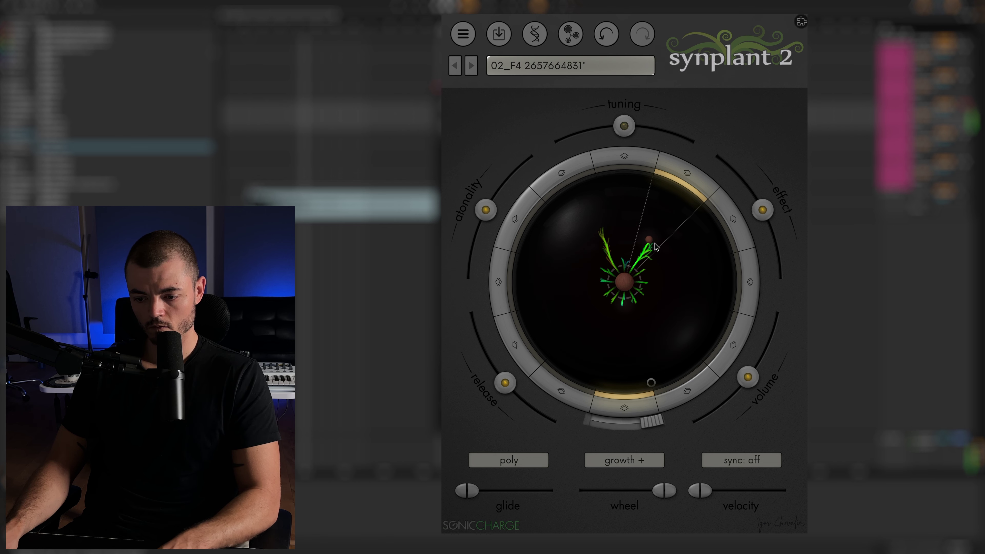
left_click_drag(486, 211, 468, 275)
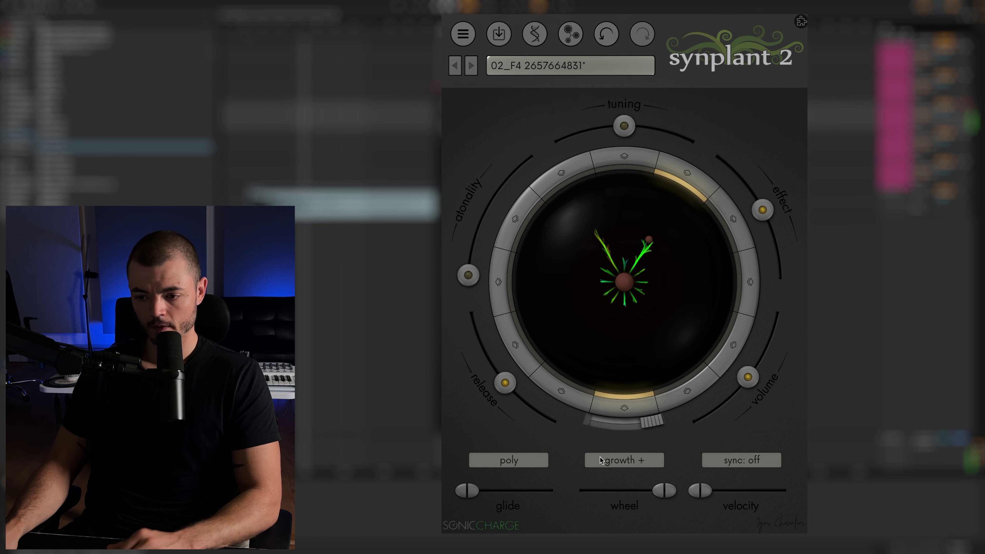
left_click(563, 37)
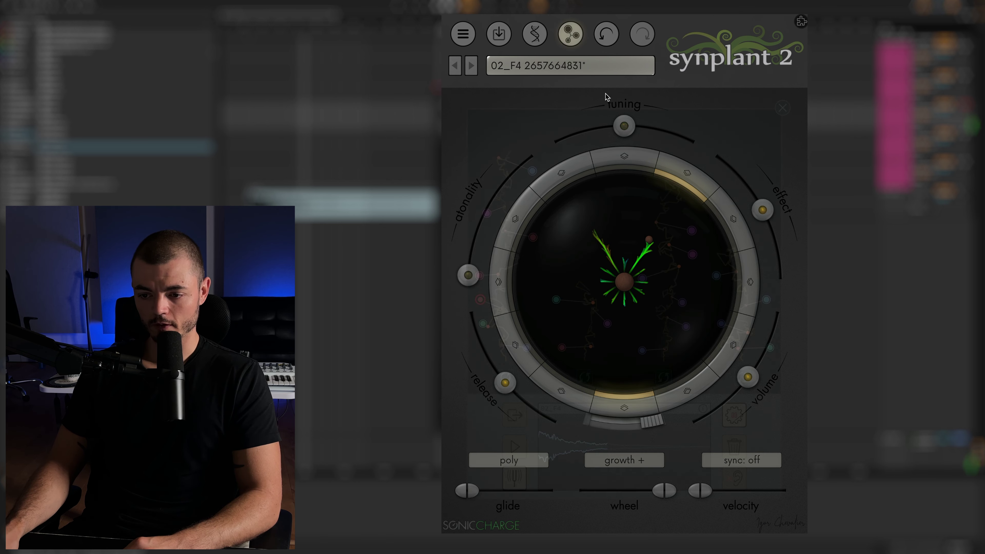
left_click(698, 227)
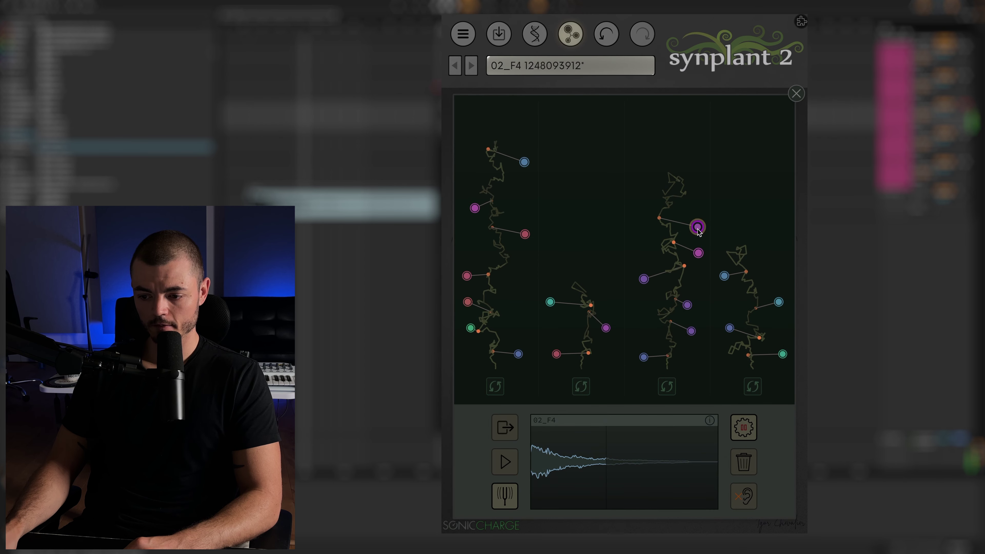
left_click(524, 162)
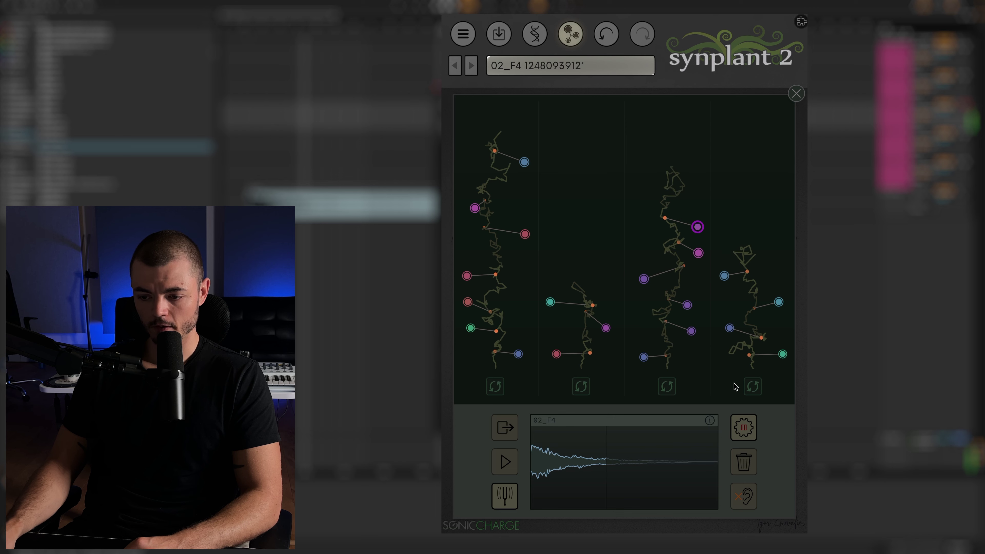
left_click(795, 94)
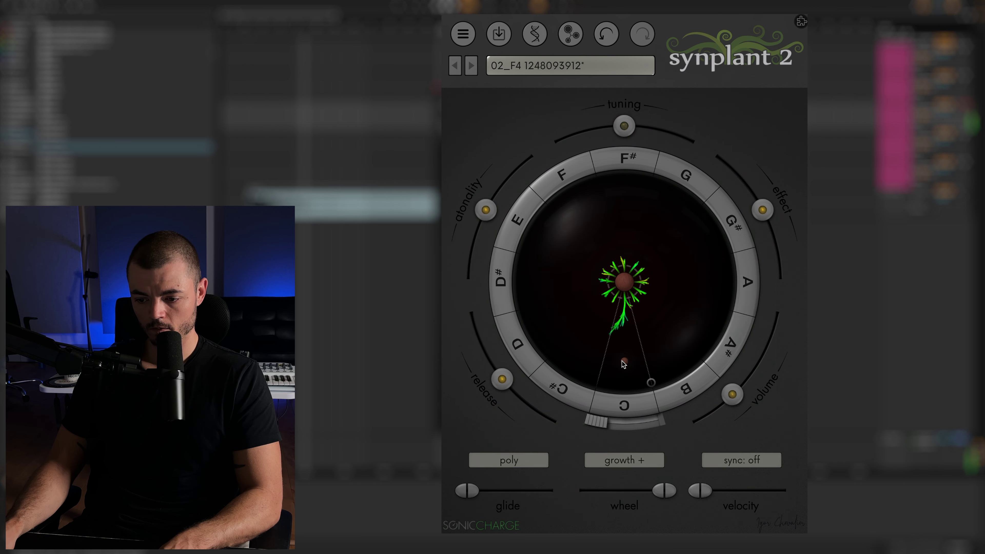
- Lengthen the C branch, turn atonality fully down, switch the ring to layers, and shrink the top-left branch
left_click_drag(623, 348, 622, 361)
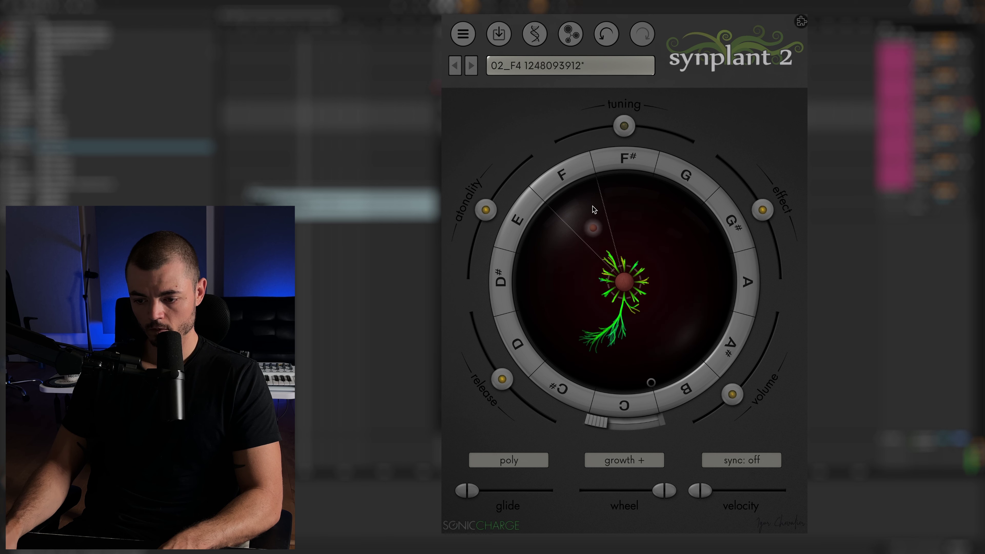
left_click_drag(488, 211, 457, 354)
left_click(586, 216)
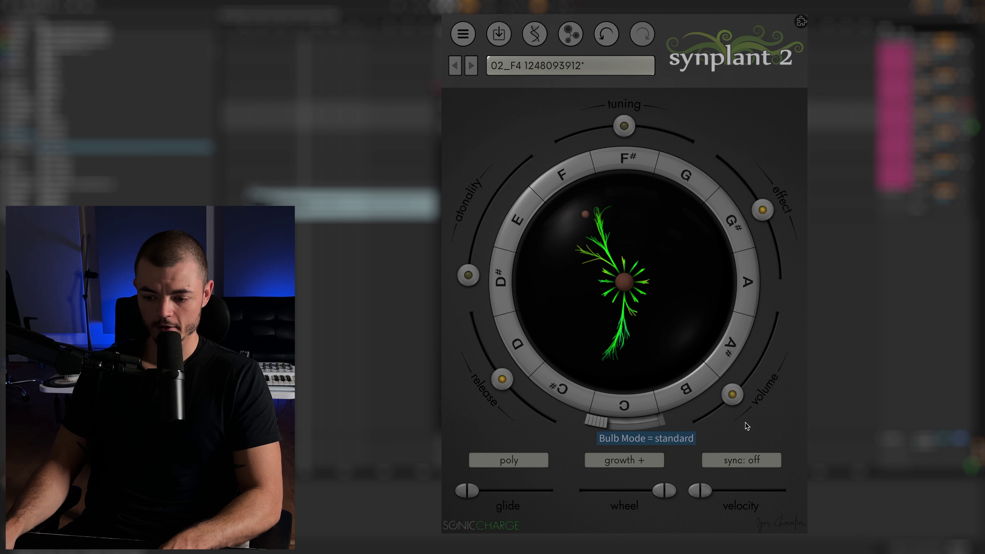
left_click_drag(746, 423, 728, 421)
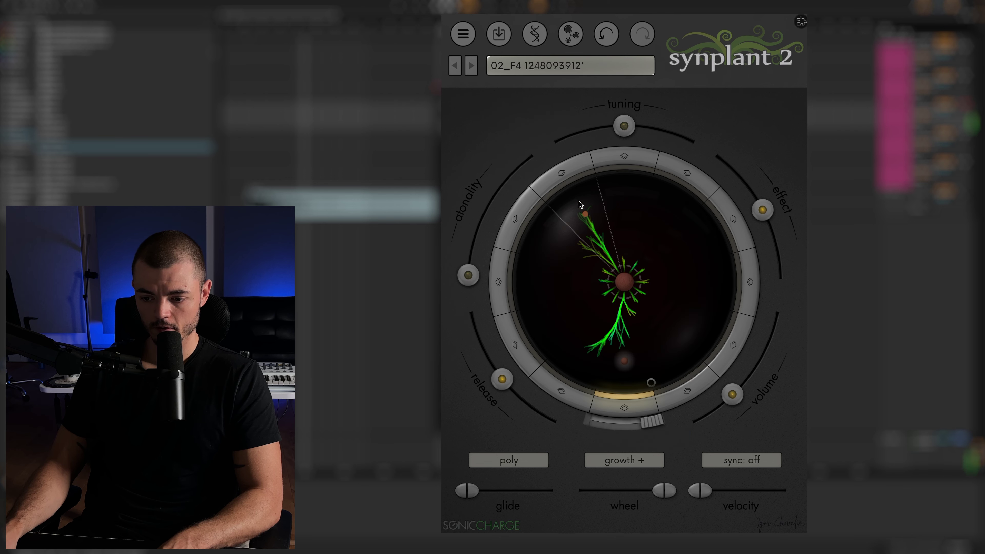
left_click(566, 173)
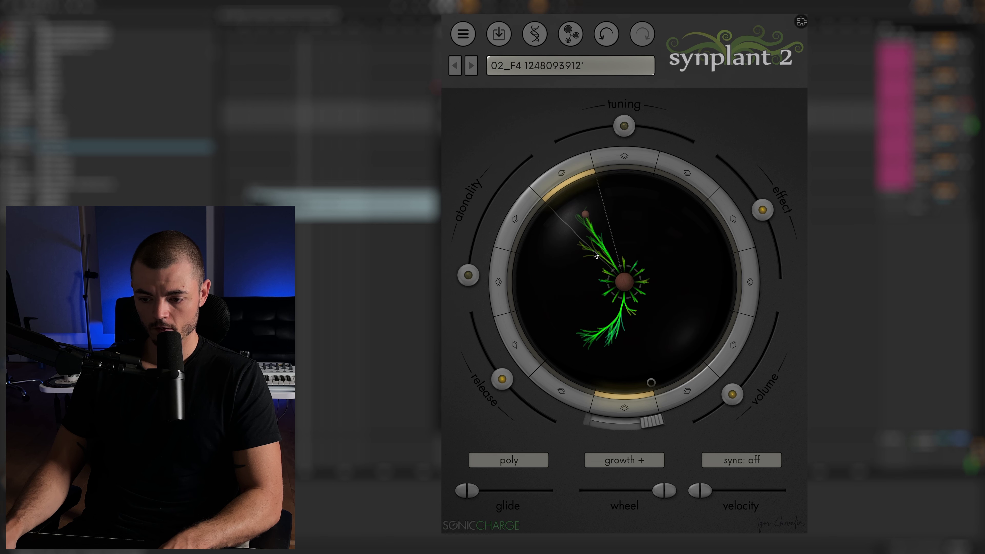
left_click_drag(584, 215, 599, 249)
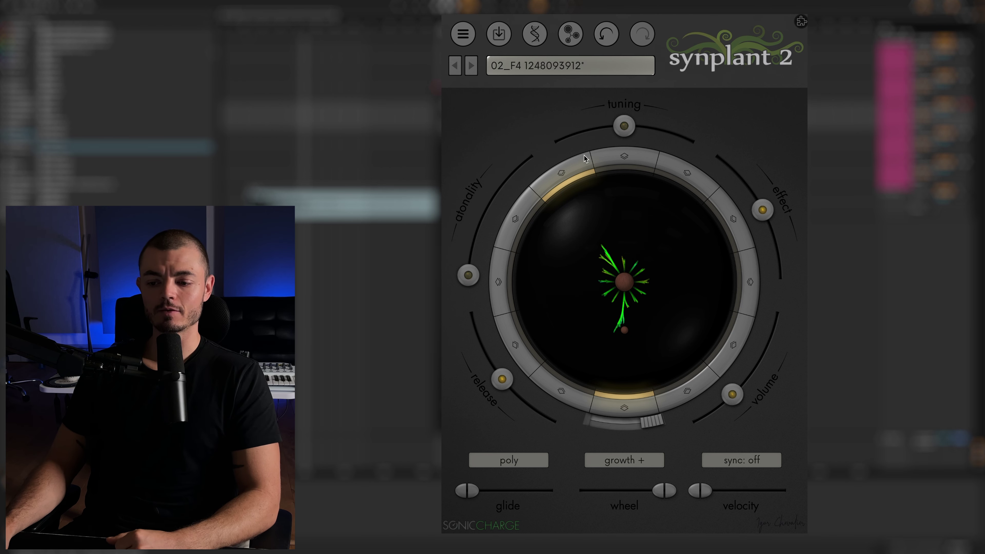
left_click(530, 37)
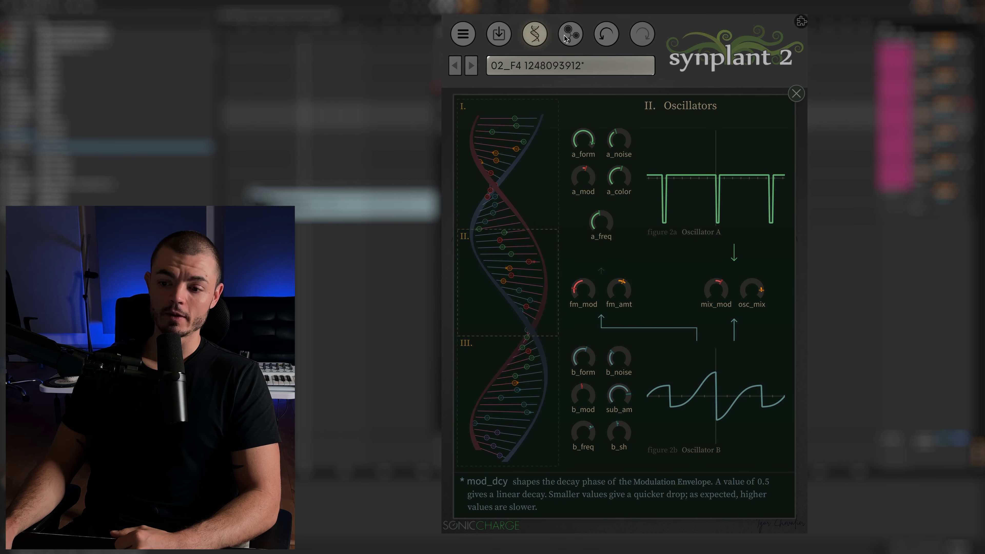
left_click(567, 35)
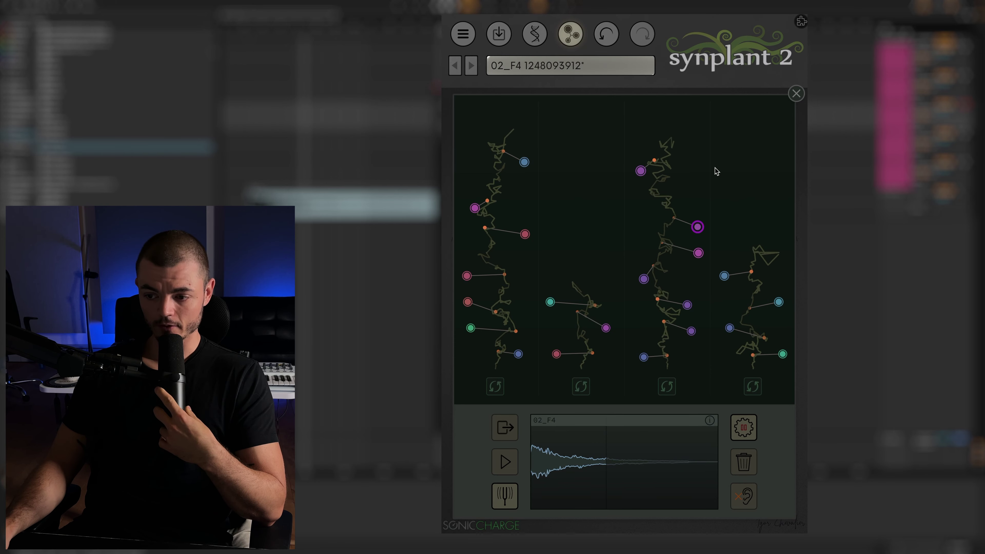
left_click(797, 94)
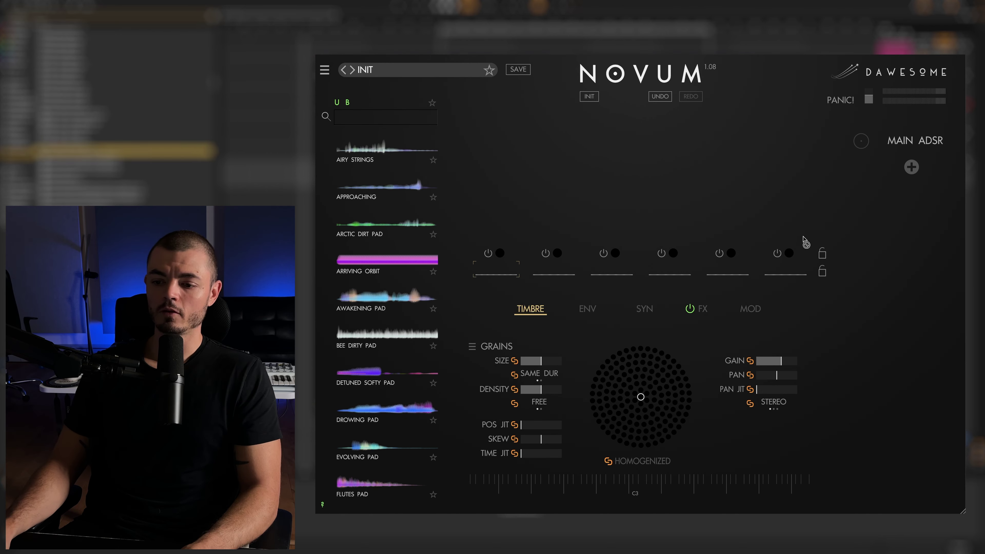
- Drop an audio sample onto Novum's display to split it into six layers, play a note, then show the ENV page
mouse_move(665, 213)
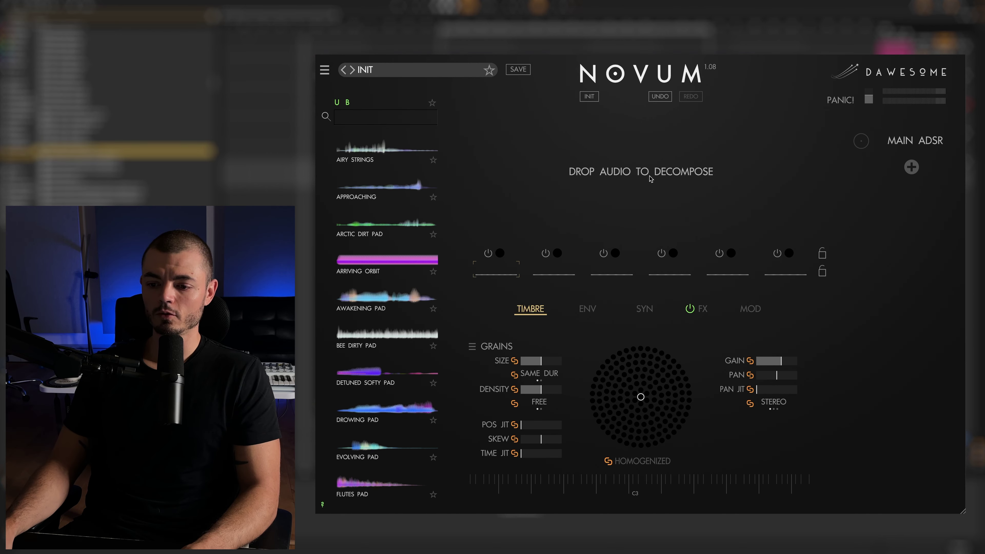
left_click_drag(650, 179, 650, 179)
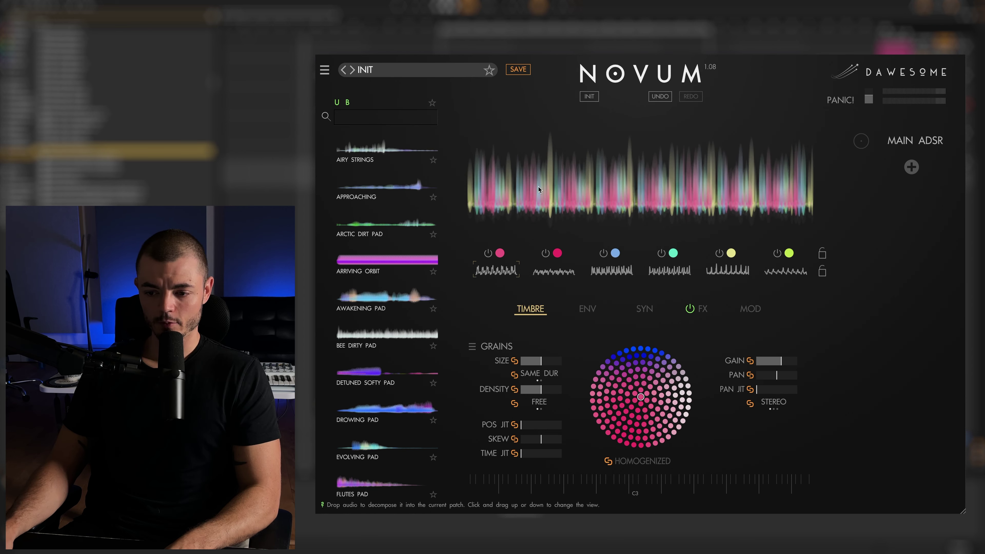
left_click(680, 184)
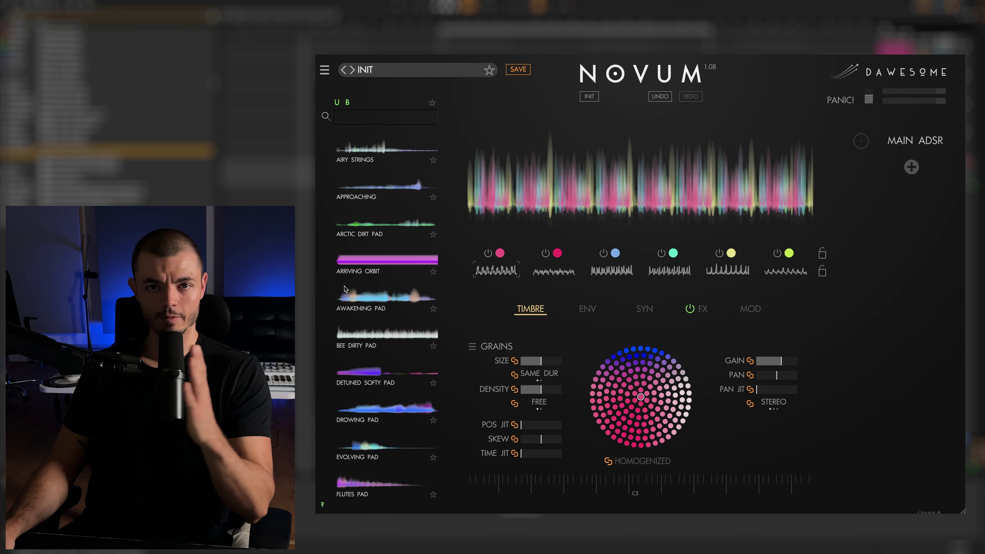
left_click(587, 309)
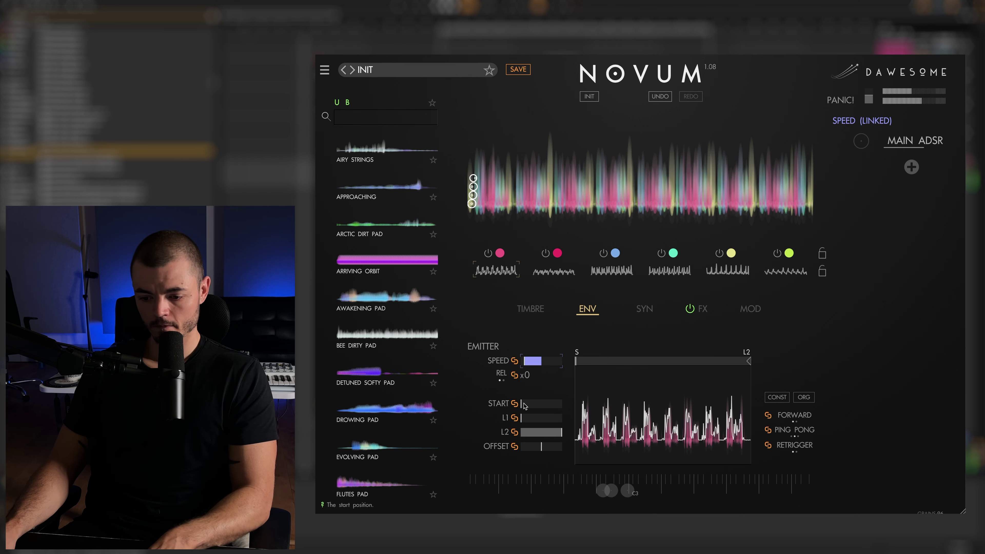
- Move the emitter START point later, then raise POS JIT and increase grain SIZE on the TIMBRE page
left_click(534, 406)
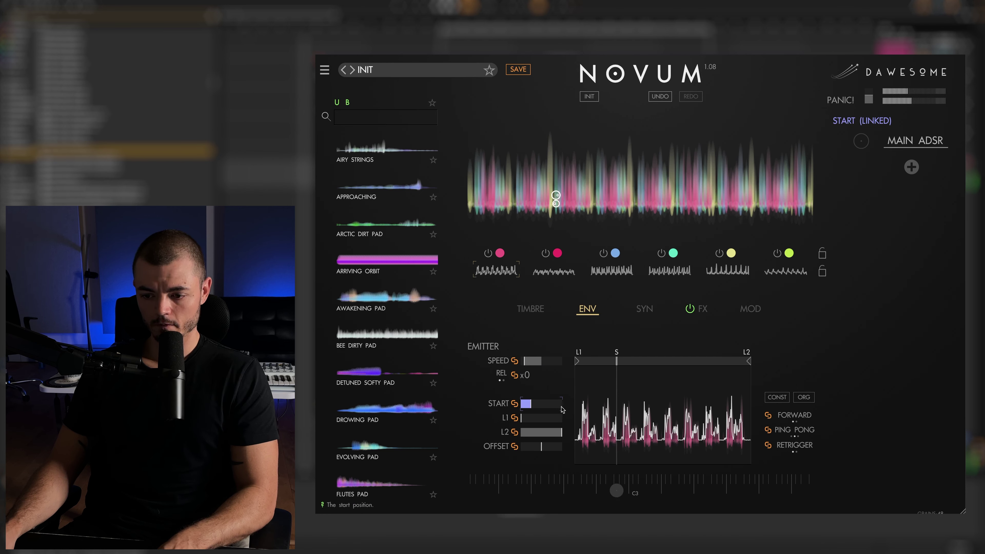
mouse_move(567, 410)
left_mouse_down()
mouse_move(576, 413)
mouse_move(557, 405)
left_mouse_up()
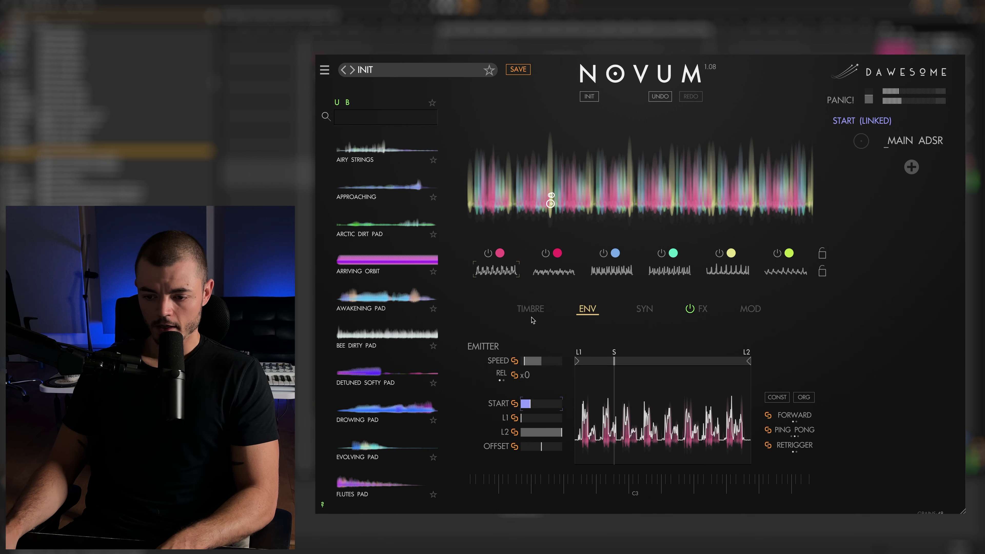
left_click(530, 309)
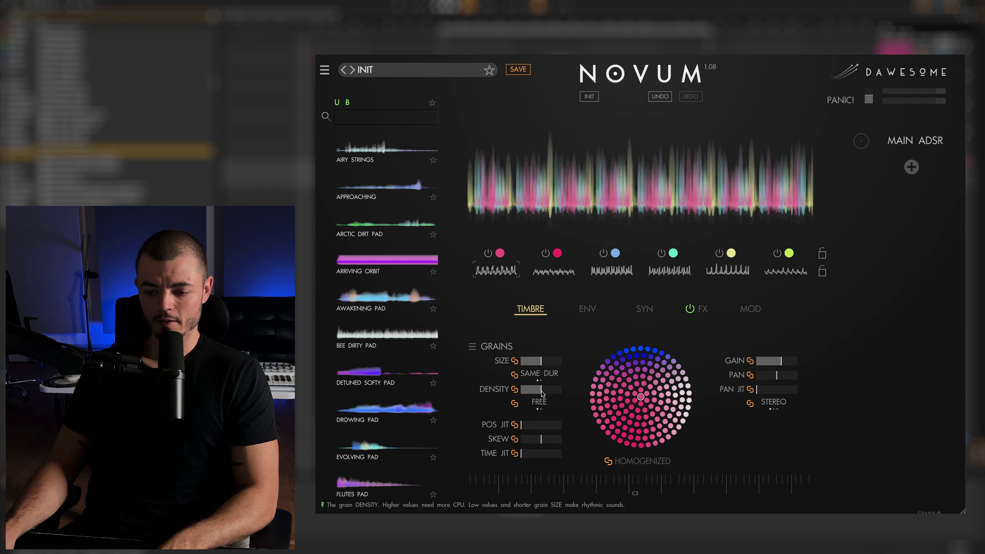
left_click_drag(564, 431, 569, 431)
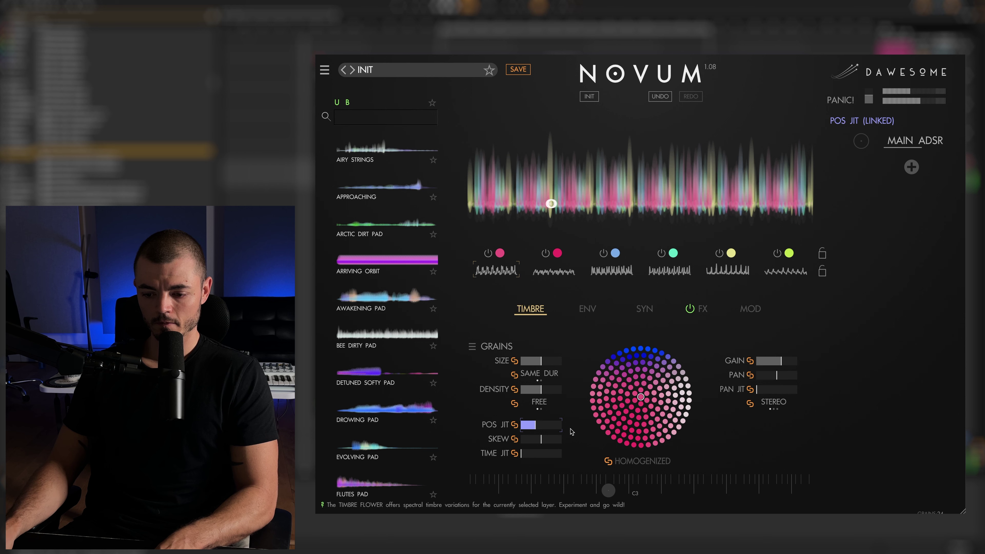
left_click(555, 390)
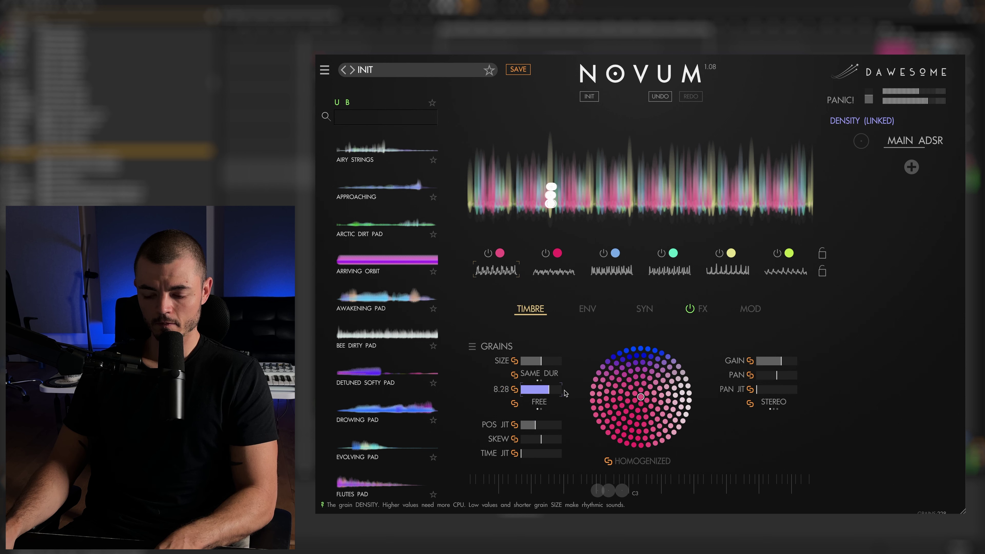
left_click(528, 361)
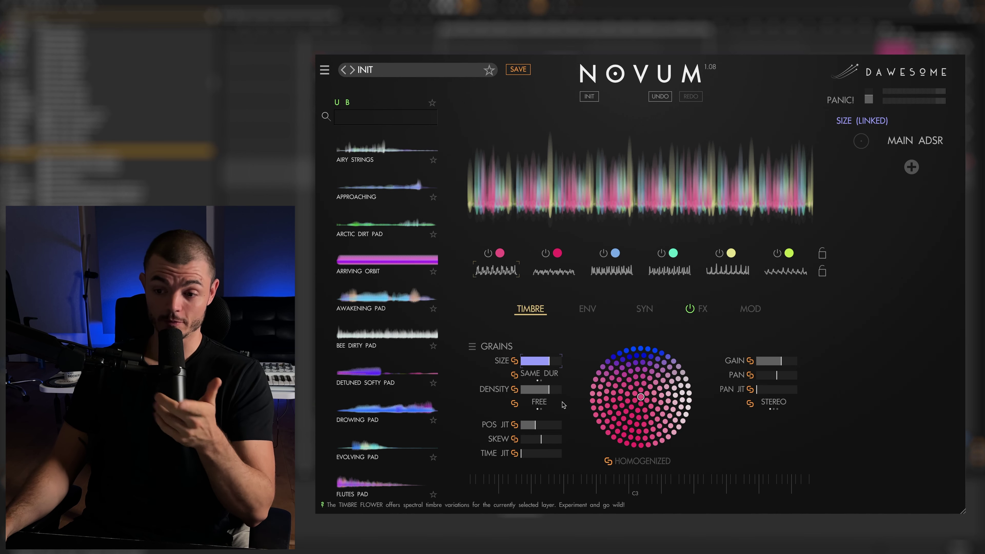
- Add a Clouds reverb to Novum's FX rack with Lush slightly raised and Space near maximum
left_click(645, 309)
left_click(701, 310)
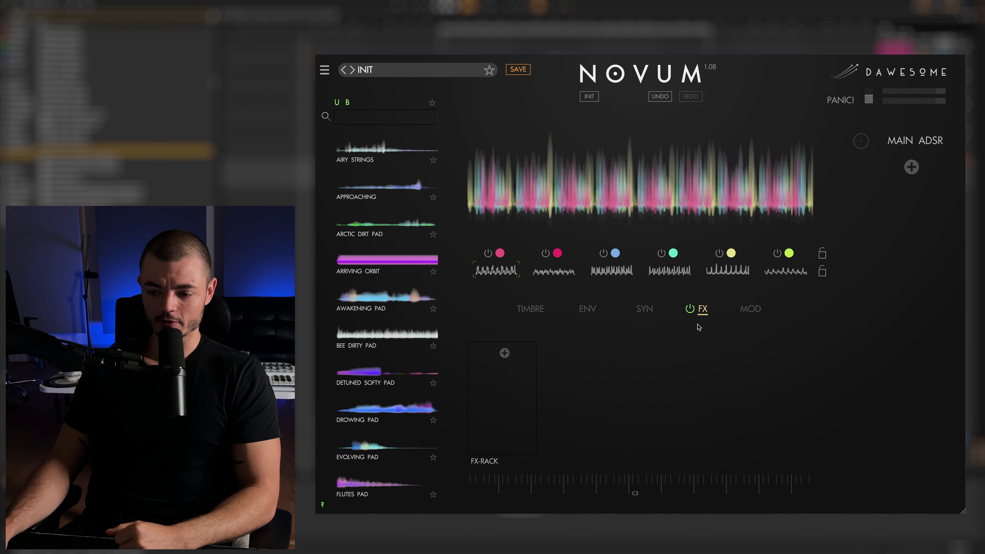
left_click(504, 353)
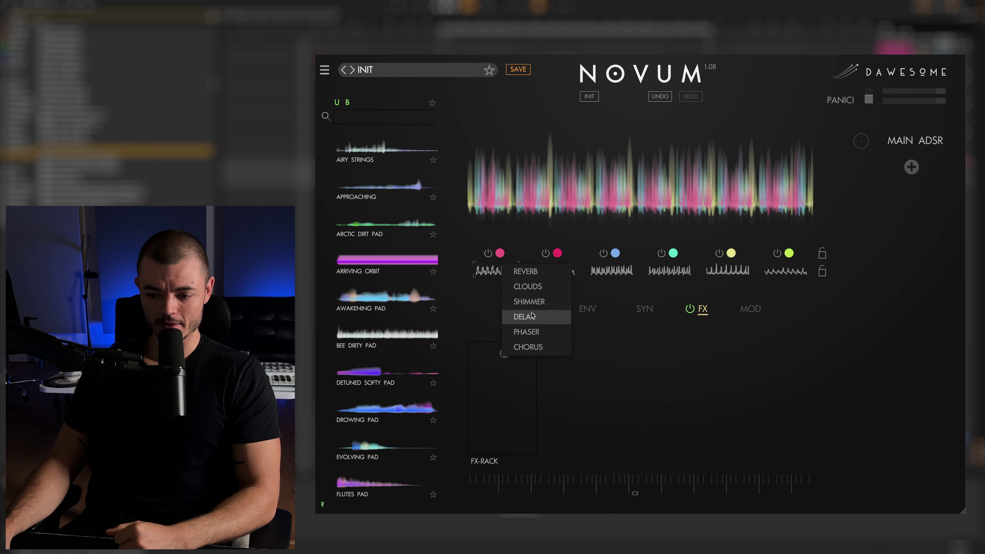
left_click(527, 286)
left_click_drag(711, 410, 715, 392)
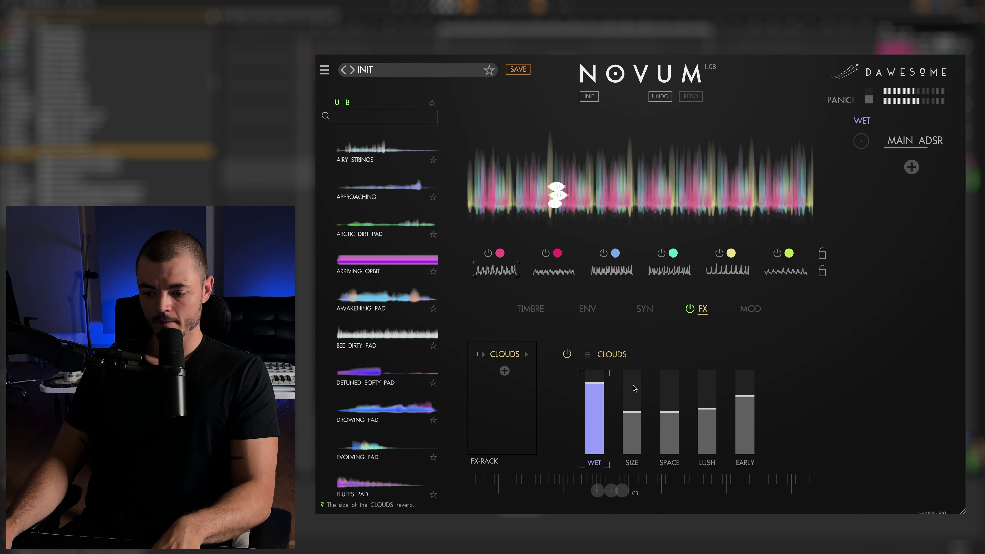
left_click_drag(670, 404, 668, 364)
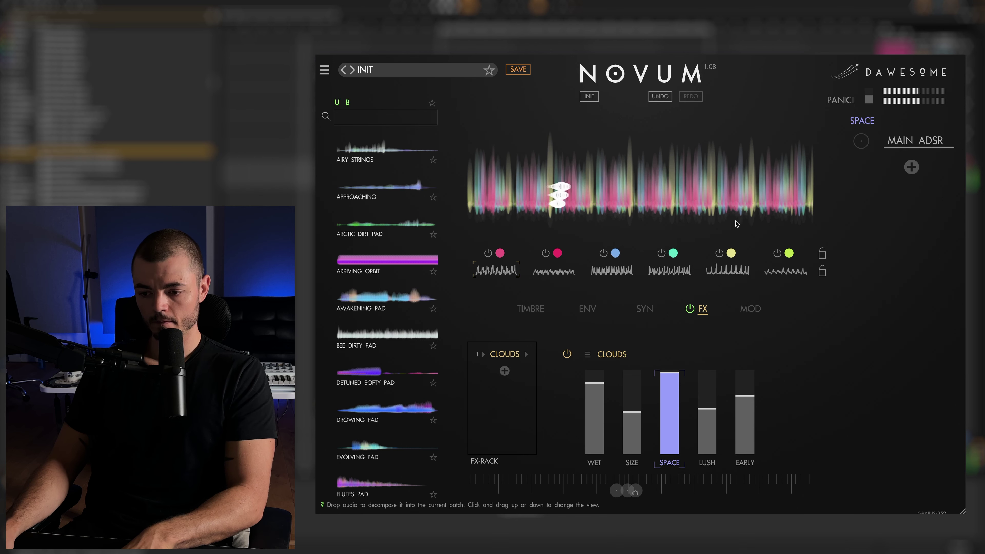
- Lower grain SIZE, drag emitter SPEED down to x0.195, and nudge START slightly earlier
left_click(531, 309)
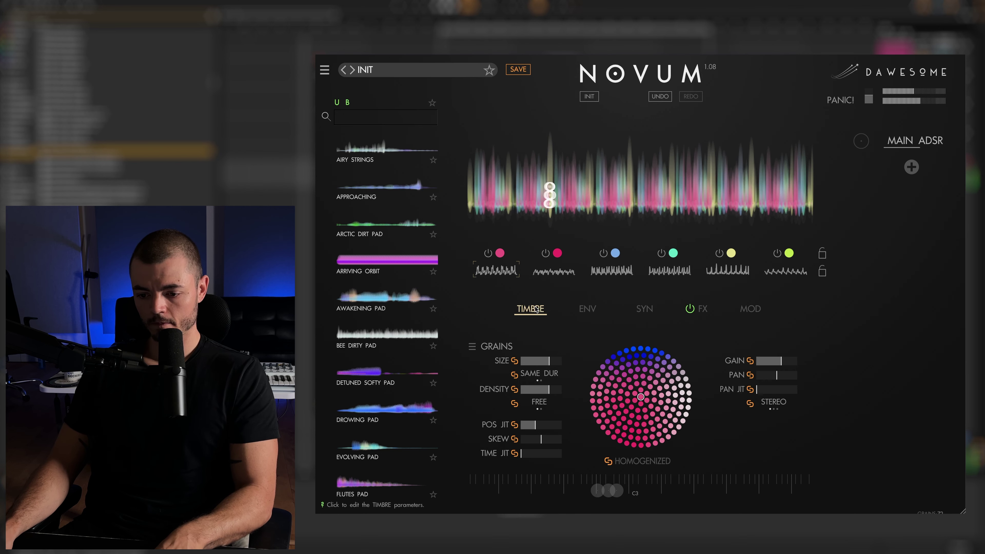
left_click_drag(526, 361, 525, 366)
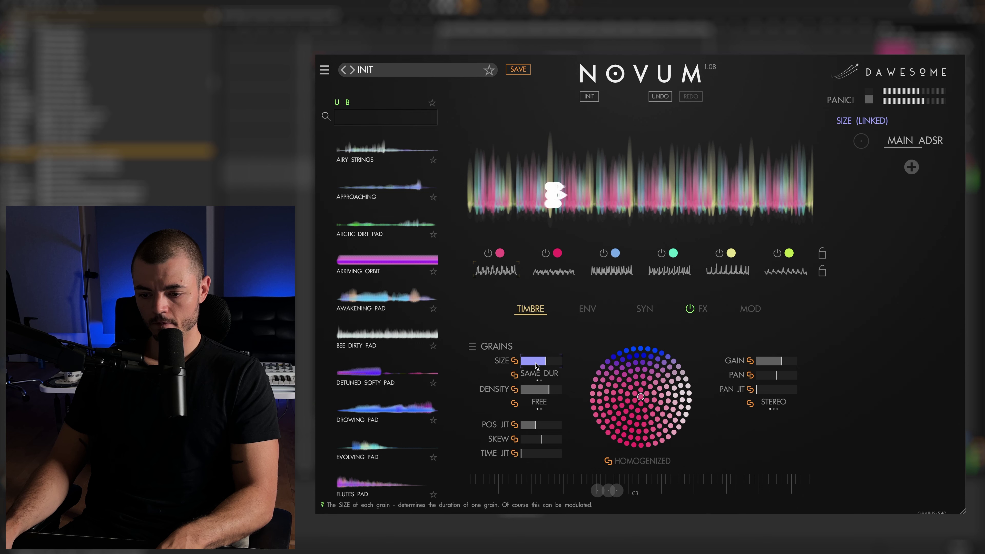
left_click(587, 309)
left_click_drag(540, 404, 556, 406)
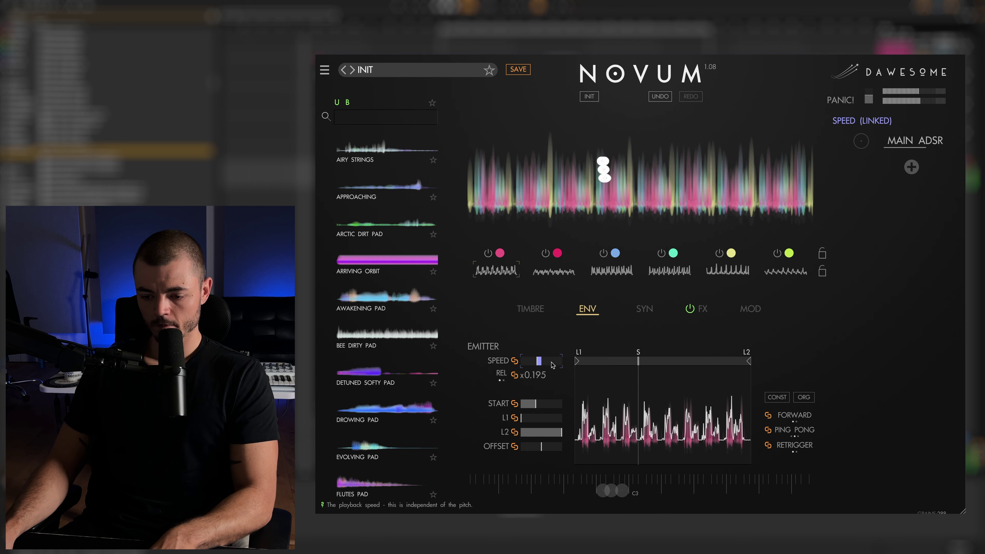
left_click_drag(528, 409, 526, 409)
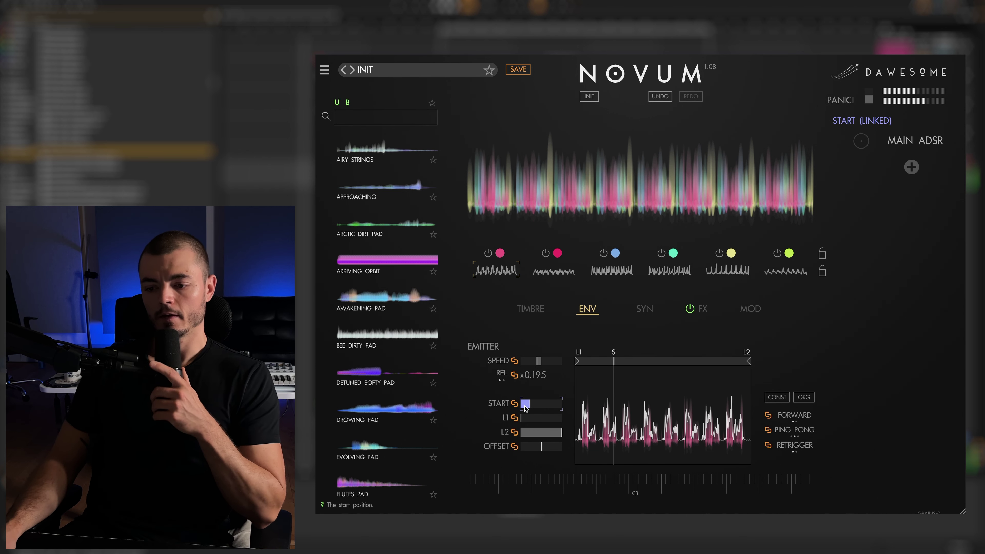
- Swap in Awakening Pad's layers and Flutes Pad's envelopes by dropping those presets onto the display
left_click(433, 291)
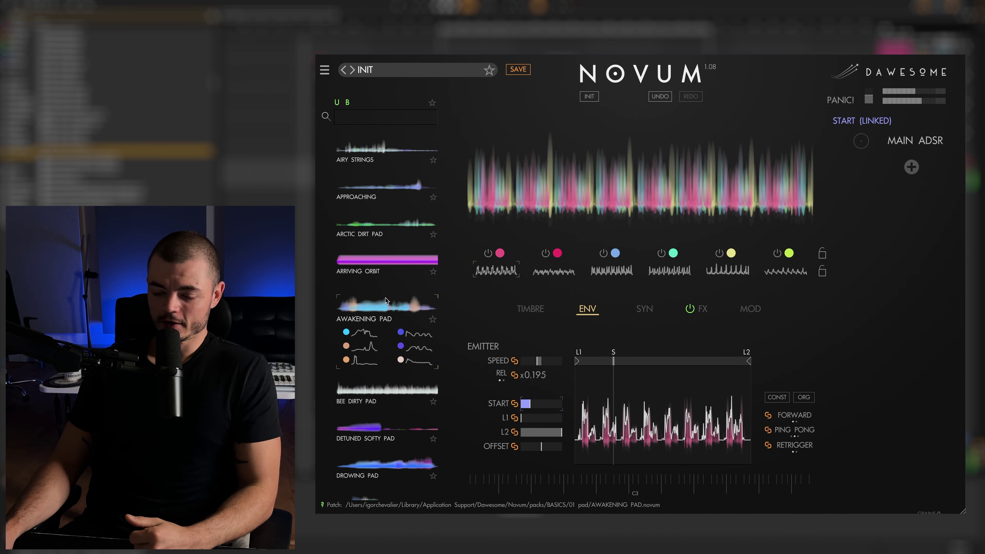
left_click_drag(431, 305, 614, 263)
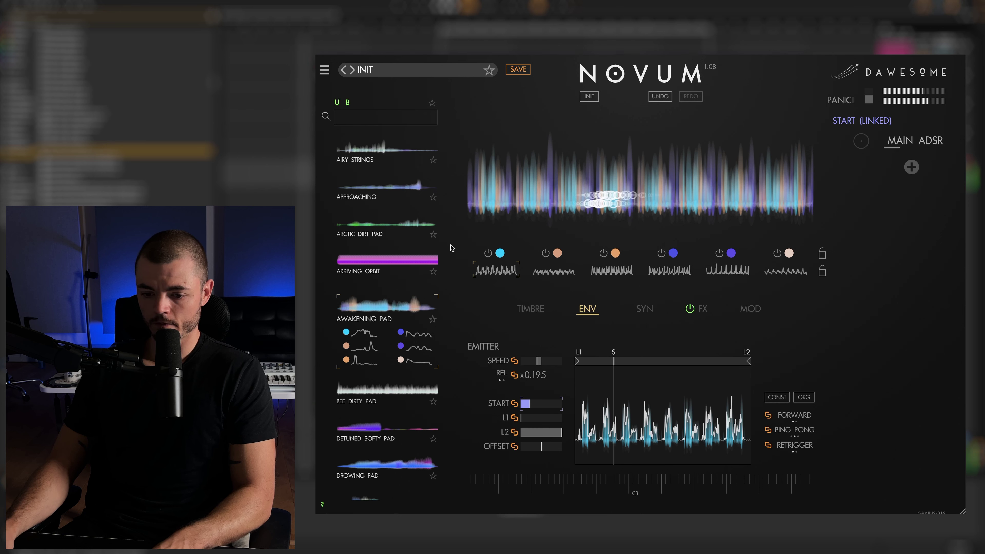
scroll(412, 384, "down", 4)
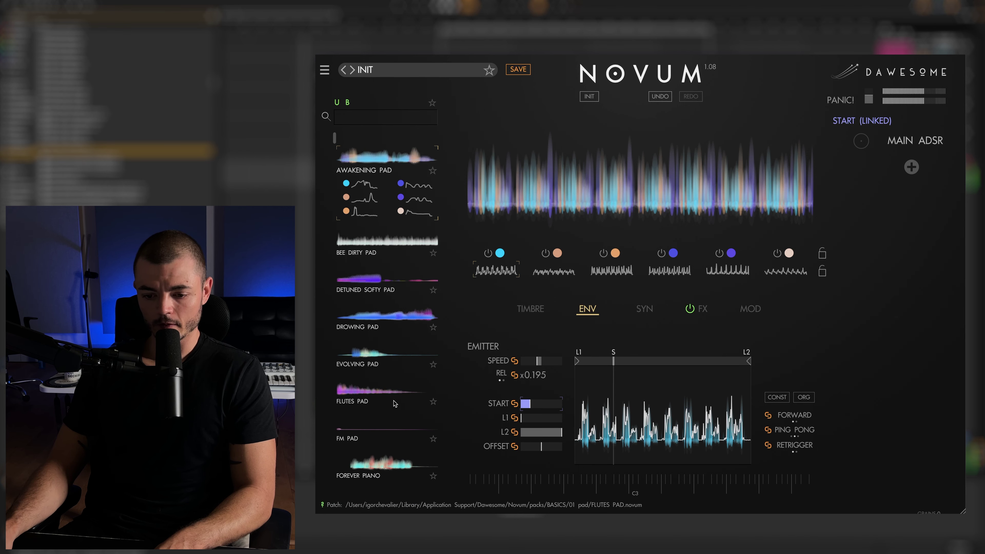
left_click_drag(395, 403, 555, 272)
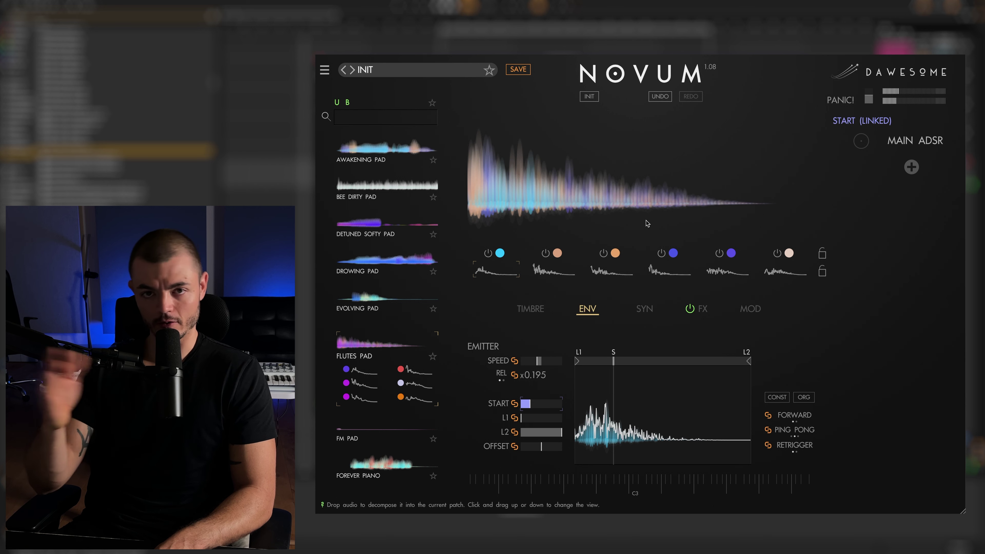
- Play a note around C3, move the start point earlier, and bypass the effects section
left_click(622, 490)
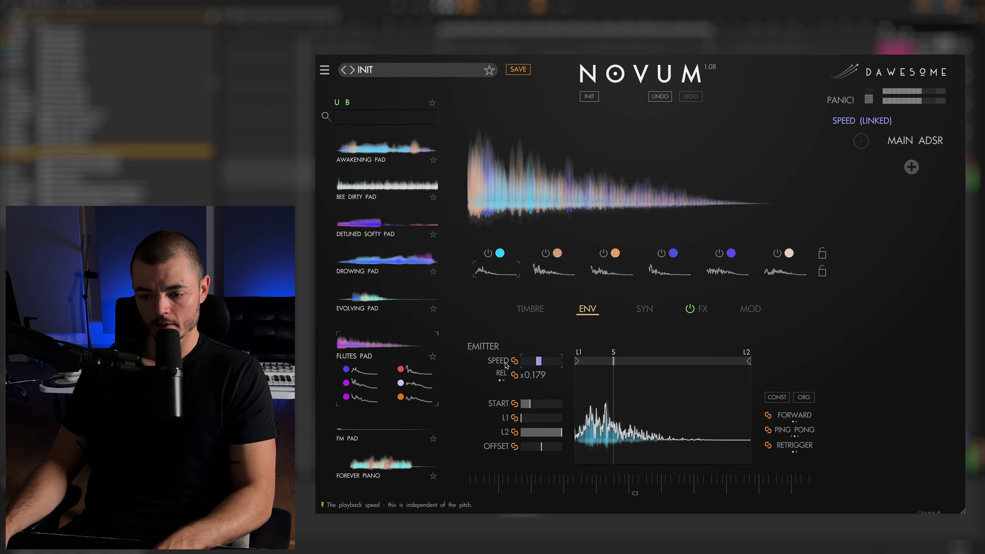
left_click_drag(540, 407, 459, 405)
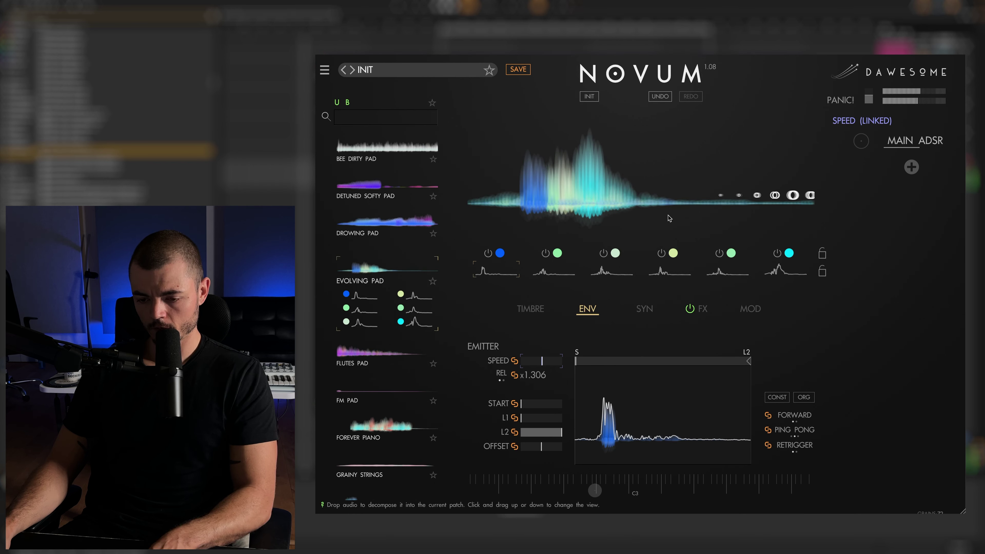
left_click(690, 310)
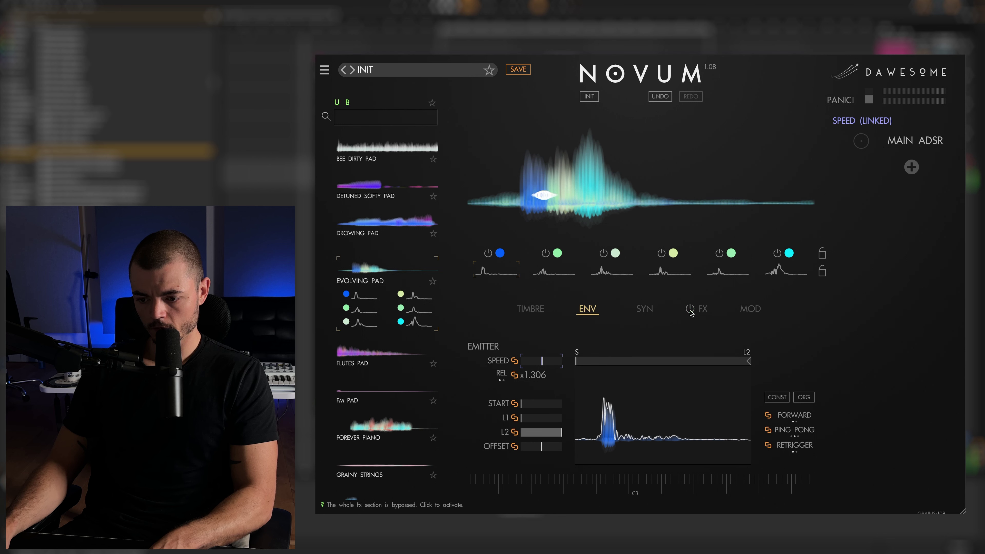